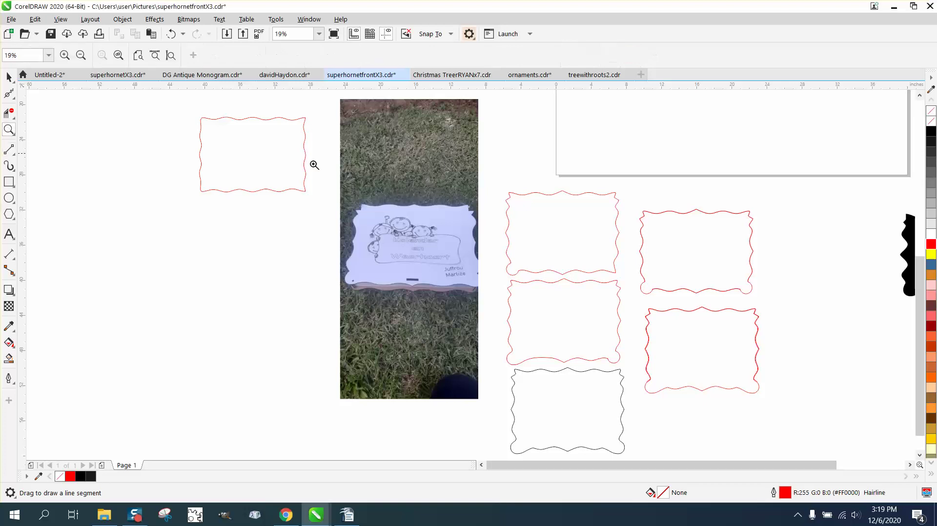
- Draw a straight horizontal 2-point line to the left of the box lid photo
{"action": "left_click_drag", "start_coordinate": [328, 199], "coordinate": [516, 284]}
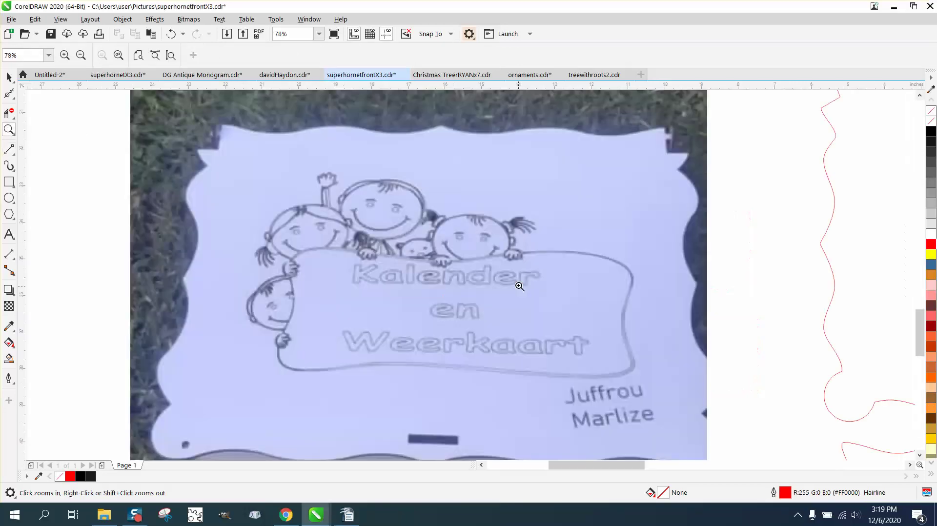
{"action": "right_click", "coordinate": [298, 202]}
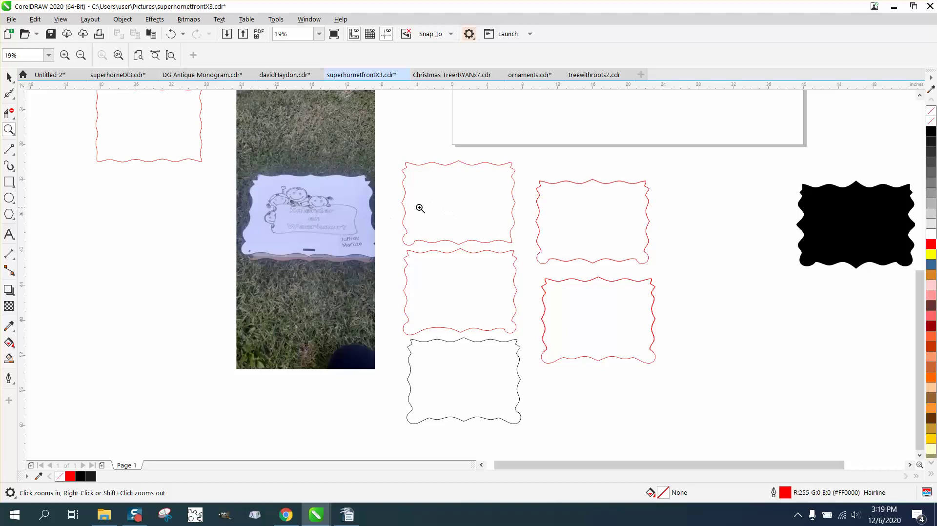
{"action": "right_click", "coordinate": [496, 218]}
{"action": "left_click_drag", "start_coordinate": [248, 167], "coordinate": [617, 313]}
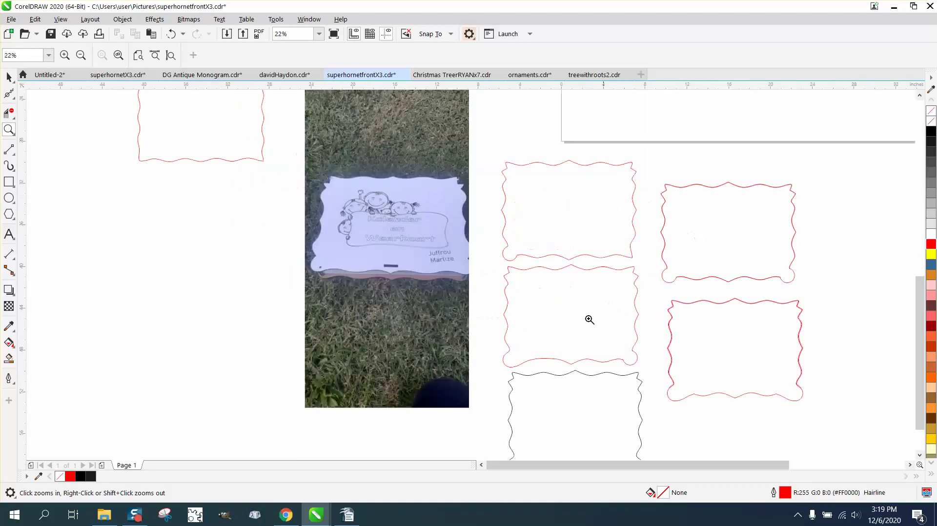
{"action": "left_click", "coordinate": [13, 152]}
{"action": "left_click", "coordinate": [46, 164]}
{"action": "left_click_drag", "start_coordinate": [114, 235], "coordinate": [252, 235]}
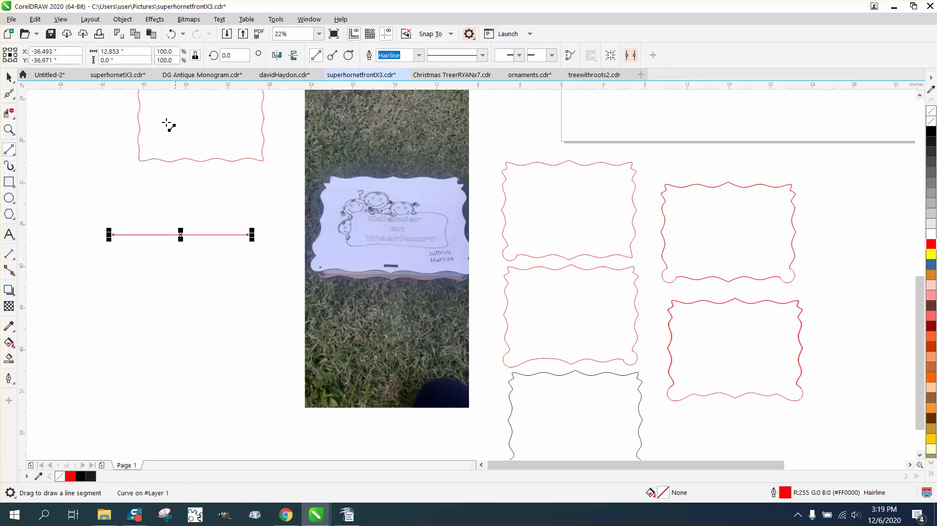
- Set the line's width to 10 inches
{"action": "left_click", "coordinate": [128, 60]}
{"action": "double_click", "coordinate": [125, 52]}
{"action": "type", "text": "10"}
{"action": "key", "text": "Return"}
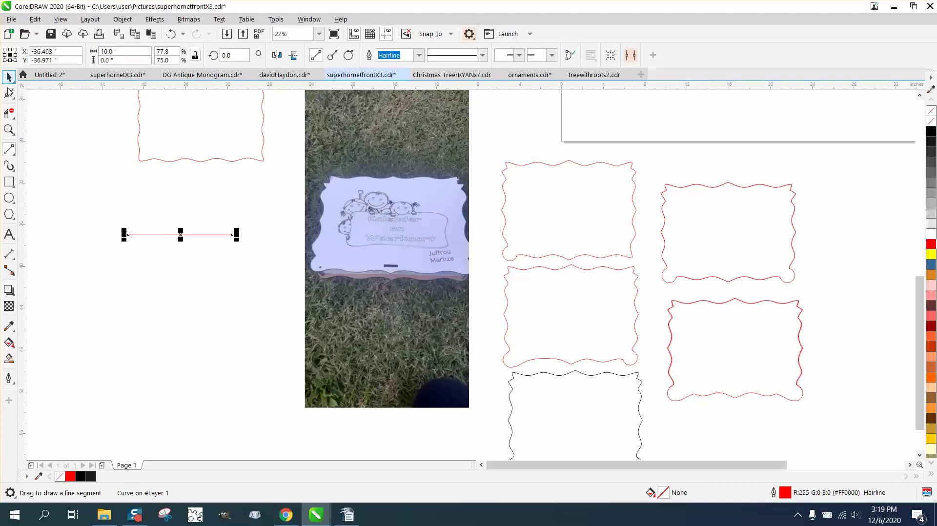
- Add nodes between the line's two end nodes three times to get 9 evenly spaced nodes
{"action": "left_click", "coordinate": [8, 113]}
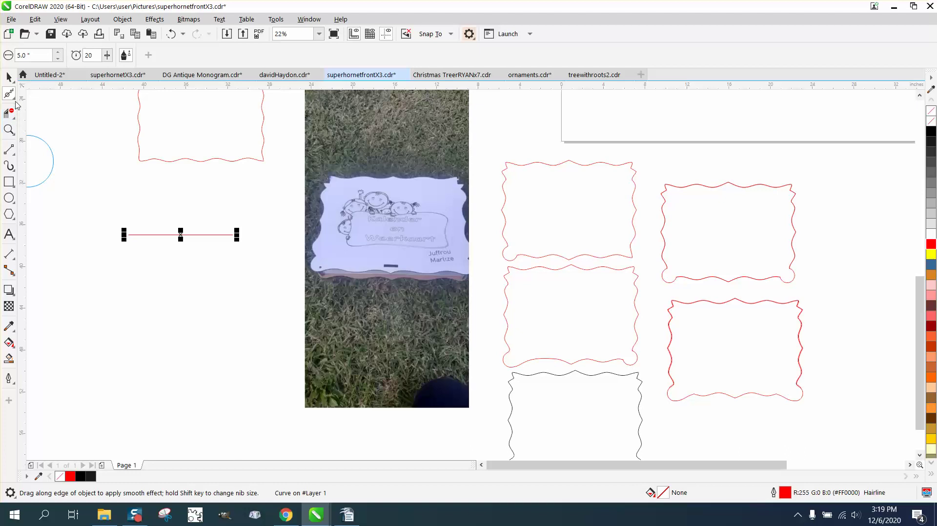
{"action": "left_click", "coordinate": [9, 94]}
{"action": "left_click", "coordinate": [44, 95]}
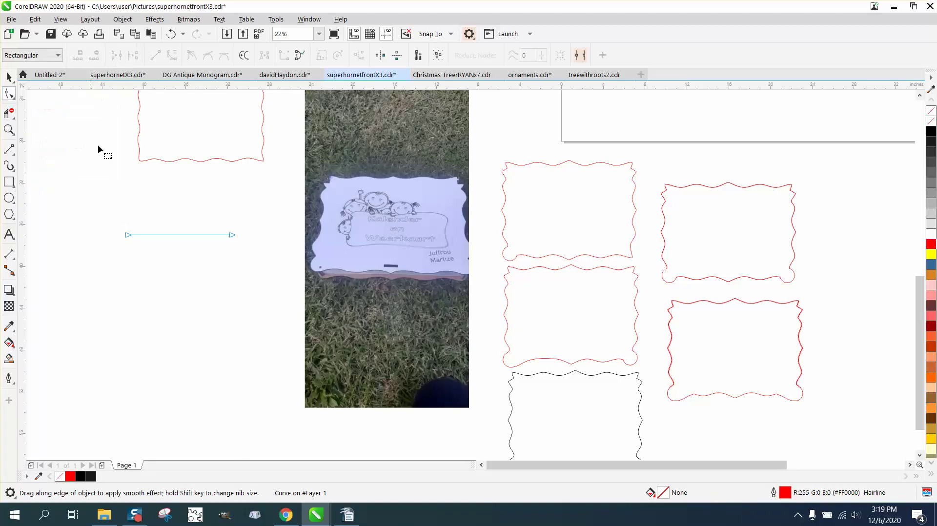
{"action": "left_click_drag", "start_coordinate": [192, 246], "coordinate": [244, 242]}
{"action": "left_click", "coordinate": [78, 56]}
{"action": "left_click", "coordinate": [78, 55]}
{"action": "left_click", "coordinate": [78, 55]}
- Zoom in on the line and select its second node
{"action": "left_click", "coordinate": [8, 129]}
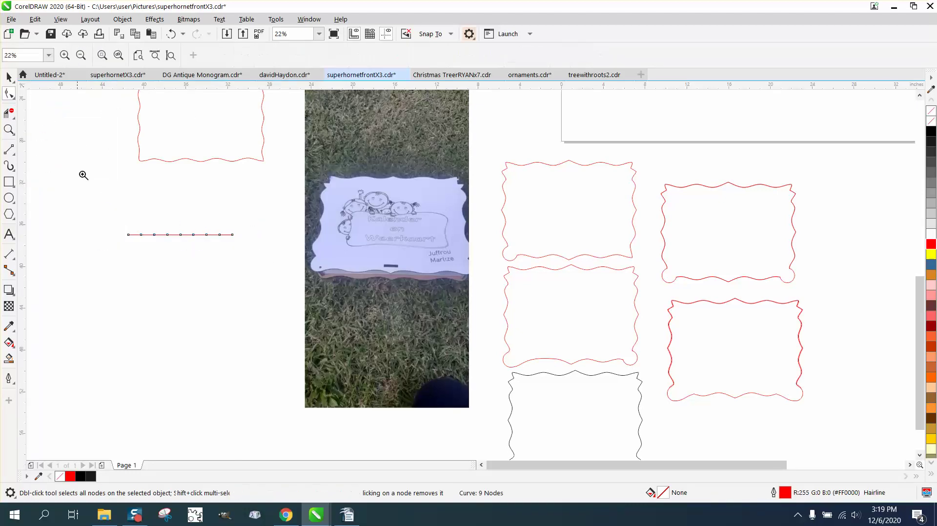
{"action": "left_click_drag", "start_coordinate": [100, 205], "coordinate": [234, 258]}
{"action": "left_click", "coordinate": [9, 77]}
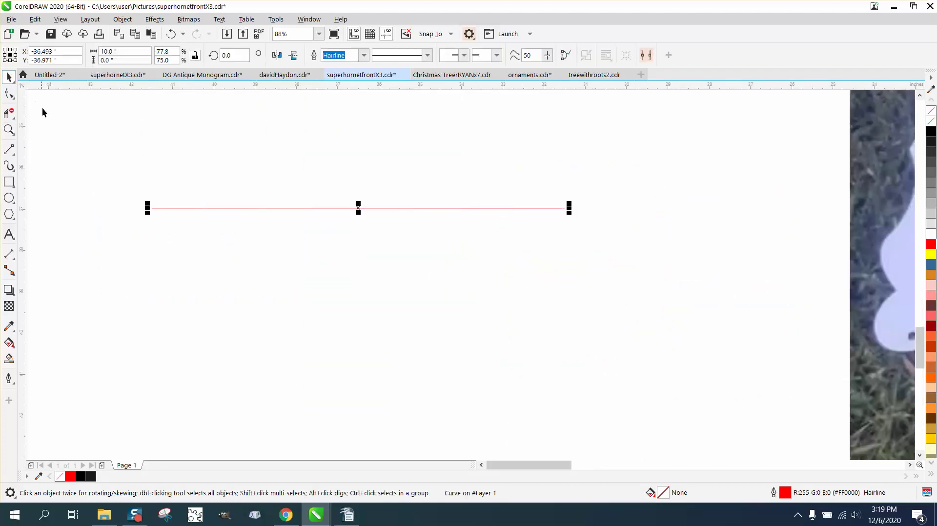
{"action": "left_click", "coordinate": [10, 96]}
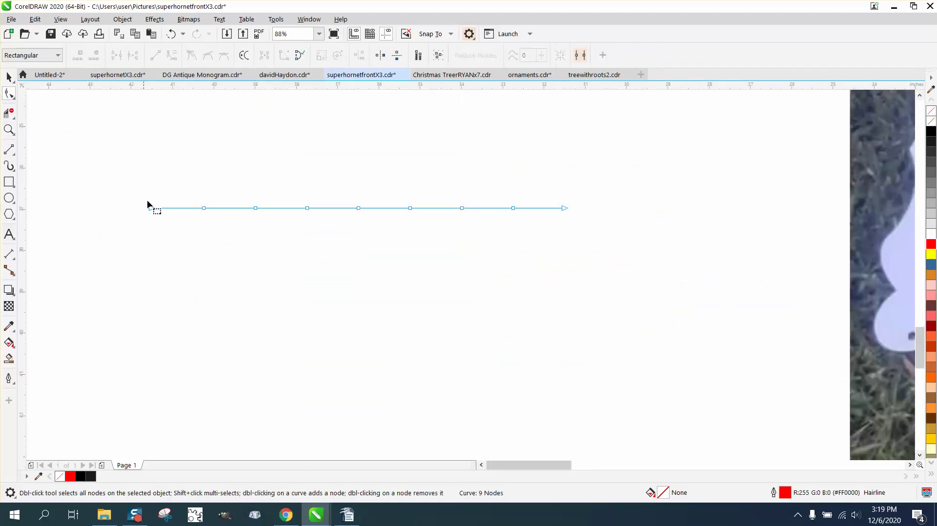
{"action": "left_click", "coordinate": [204, 208]}
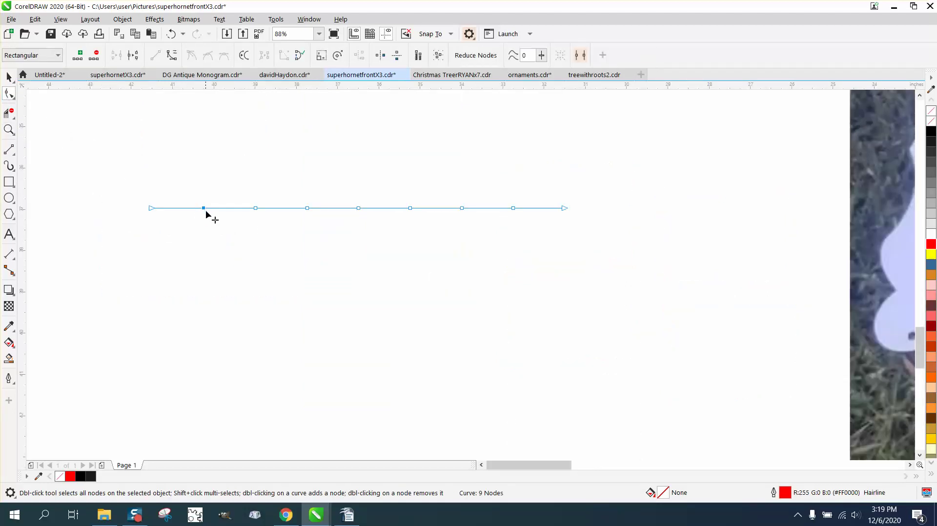
- Undo the oversized node nudge and set the nudge distance to 0.25 inch
{"action": "key", "text": "Up"}
{"action": "key", "text": "ctrl+z"}
{"action": "left_click", "coordinate": [9, 76]}
{"action": "left_click_drag", "start_coordinate": [376, 56], "coordinate": [363, 55]}
{"action": "type", "text": ".25"}
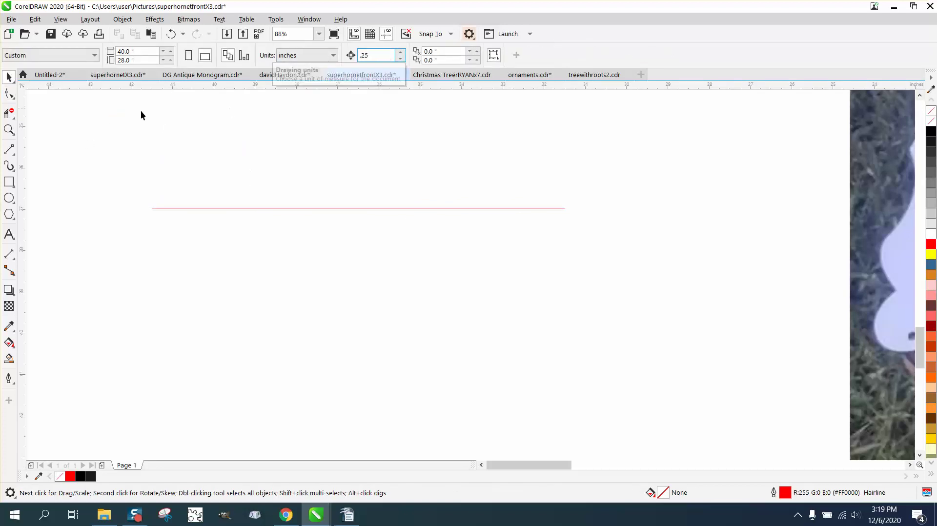
- Test-nudge the line's second node up 0.25 inch, then undo it
{"action": "left_click", "coordinate": [9, 93]}
{"action": "left_click", "coordinate": [219, 207]}
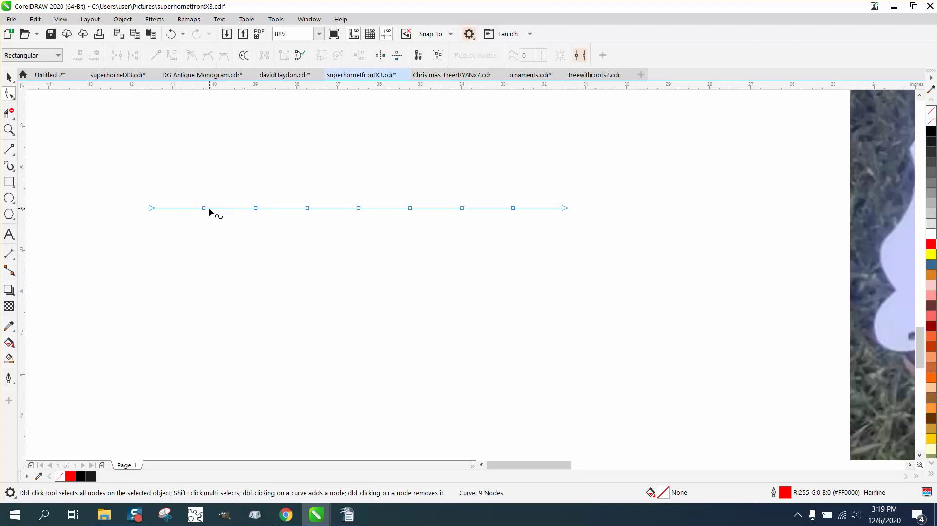
{"action": "left_click", "coordinate": [201, 207]}
{"action": "key", "text": "Up"}
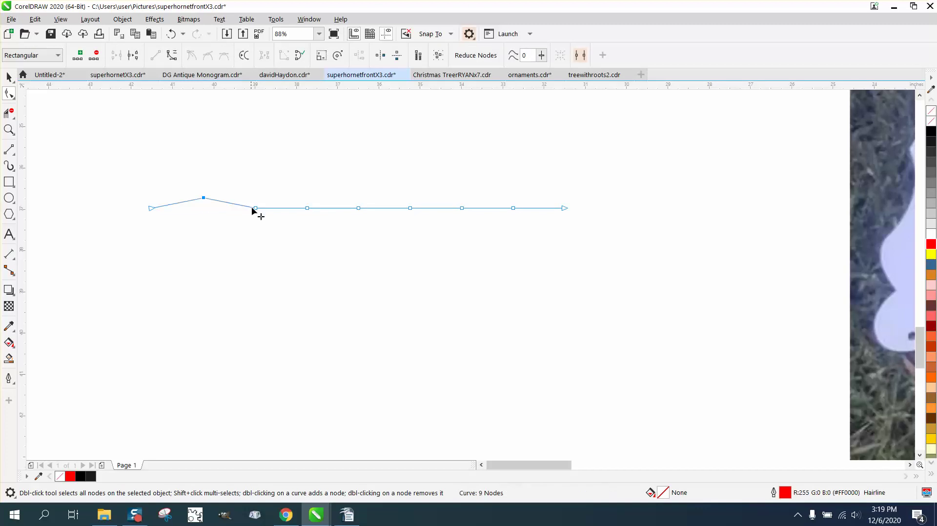
{"action": "left_click", "coordinate": [169, 34]}
- Convert all the line's segments to curves and drag alternate nodes into crests and dips
{"action": "left_click_drag", "start_coordinate": [578, 268], "coordinate": [578, 268]}
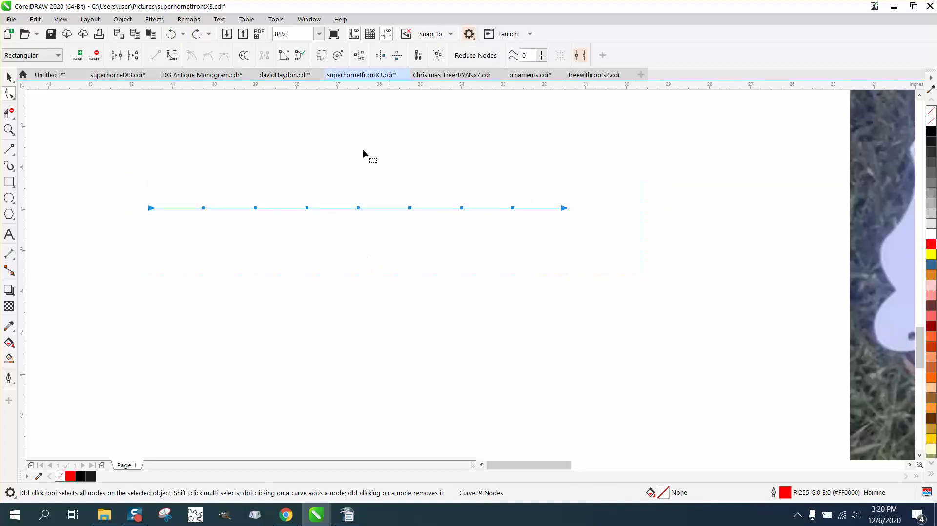
{"action": "right_click", "coordinate": [250, 203]}
{"action": "left_click", "coordinate": [282, 282]}
{"action": "left_click_drag", "start_coordinate": [204, 209], "coordinate": [307, 197]}
{"action": "left_click", "coordinate": [255, 208]}
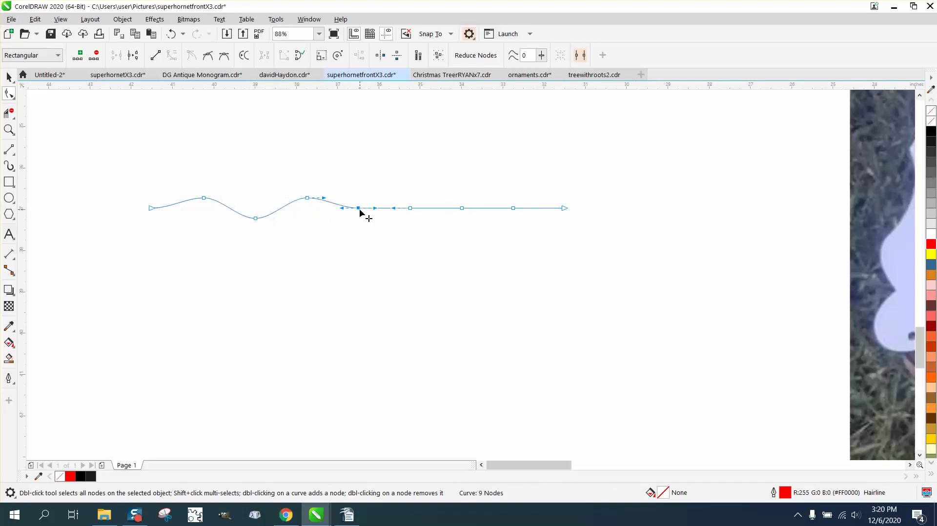
{"action": "left_click_drag", "start_coordinate": [359, 209], "coordinate": [513, 198]}
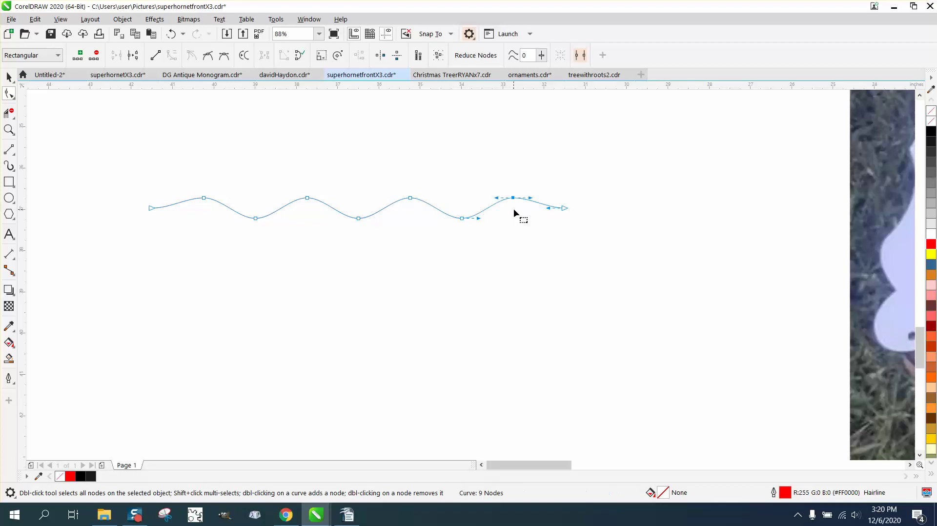
- Nudge both end nodes down 0.25 inch and drag the middle trough node lower
{"action": "left_click", "coordinate": [153, 208]}
{"action": "key", "text": "Down"}
{"action": "left_click", "coordinate": [565, 209]}
{"action": "key", "text": "Down"}
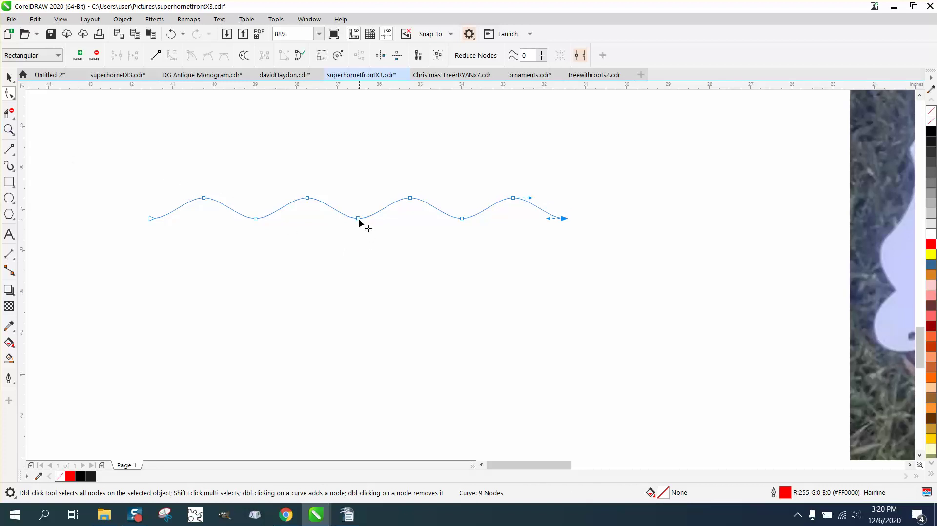
{"action": "left_click", "coordinate": [359, 218]}
{"action": "left_click_drag", "start_coordinate": [359, 219], "coordinate": [359, 229]}
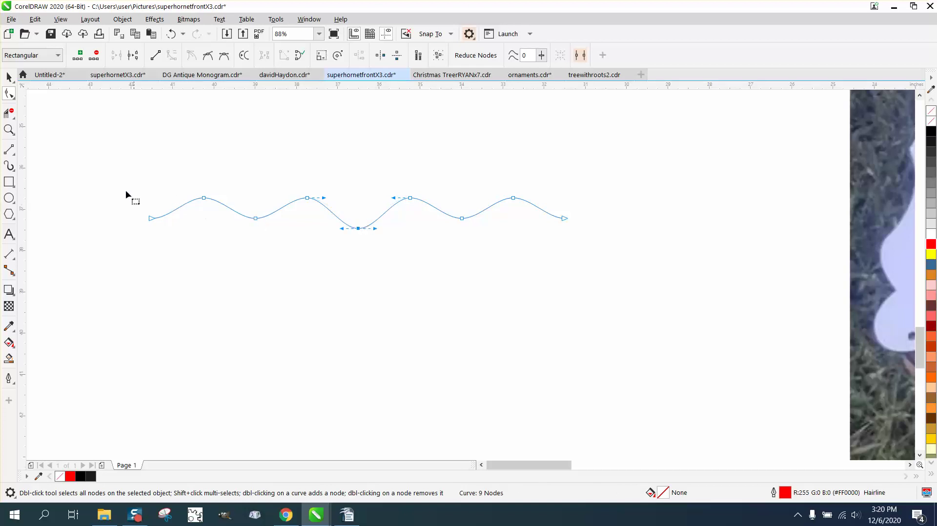
{"action": "left_click", "coordinate": [9, 77]}
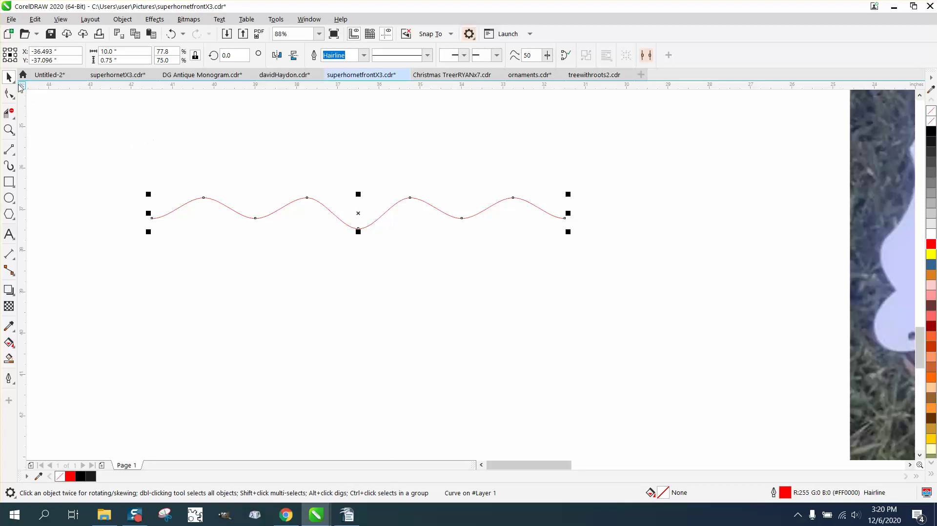
- Set the nudge distance to 8 inches, place a copy of the wave 8 inches lower, and mirror it vertically
{"action": "left_click", "coordinate": [107, 100]}
{"action": "left_click", "coordinate": [371, 55]}
{"action": "type", "text": "8"}
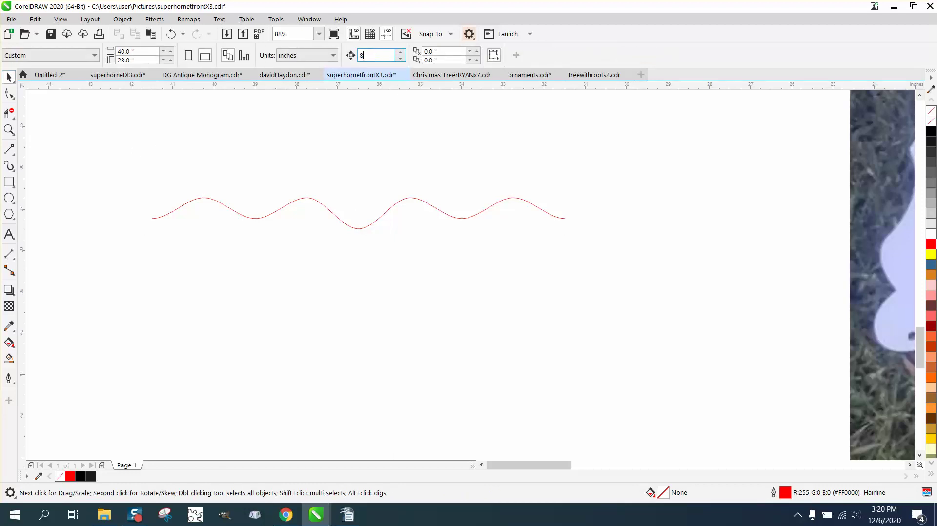
{"action": "left_click", "coordinate": [409, 201]}
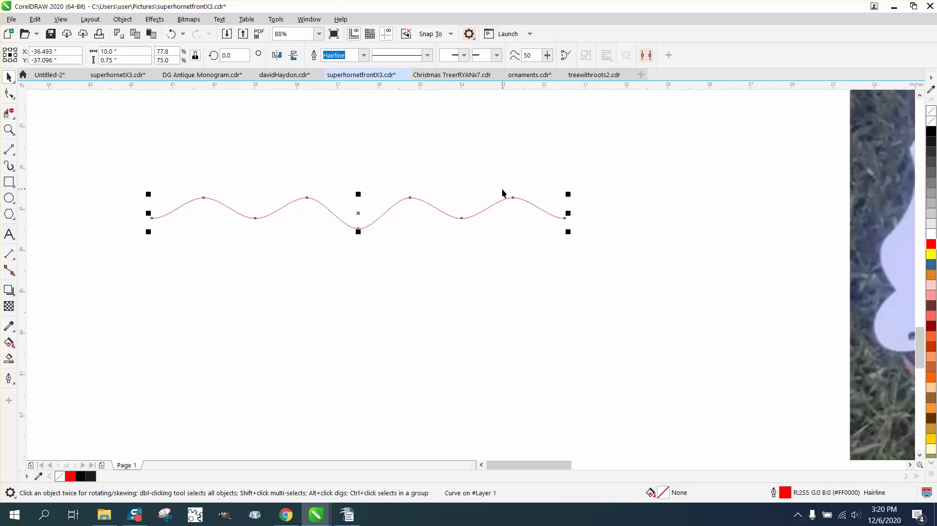
{"action": "key", "text": "Down"}
{"action": "scroll", "coordinate": [465, 225], "scroll_direction": "down", "scroll_amount": 2}
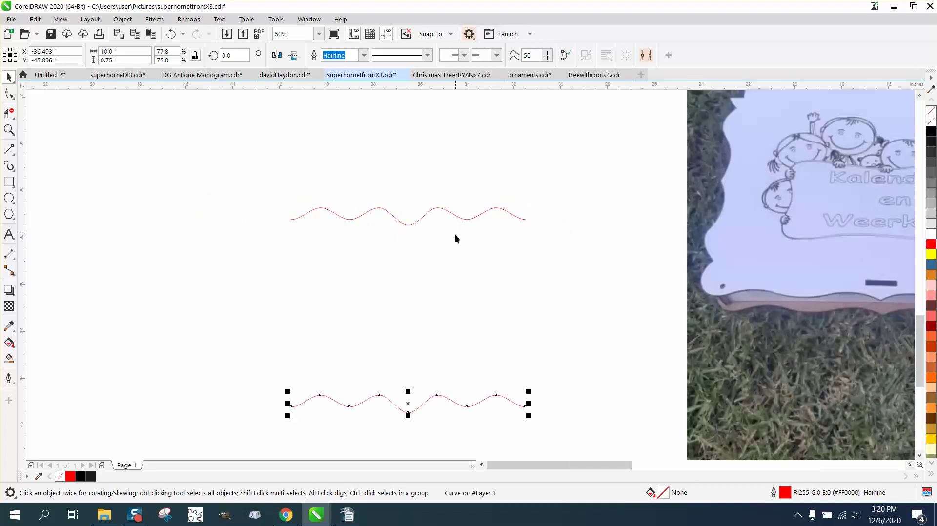
{"action": "left_click", "coordinate": [293, 56]}
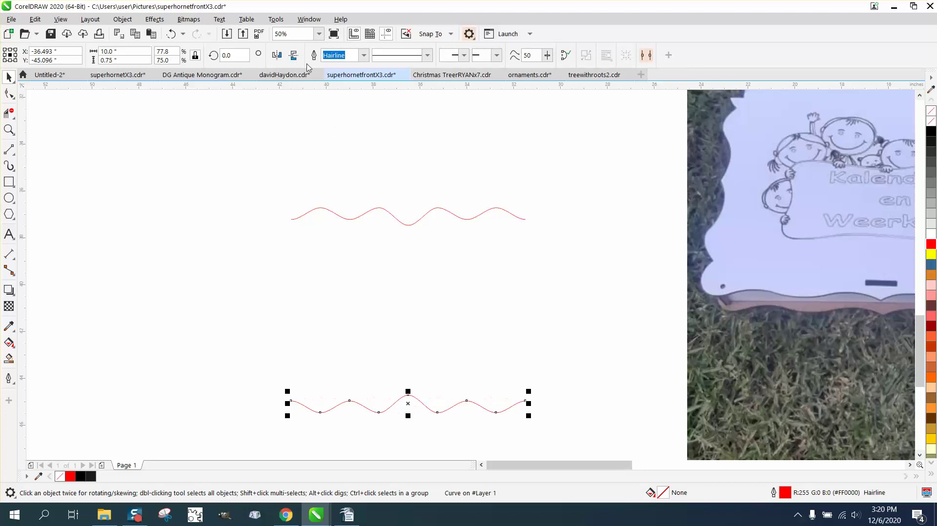
- Rotate the top wave so it stands vertically using the rotation angle field
{"action": "left_click", "coordinate": [475, 244]}
{"action": "left_click", "coordinate": [473, 217]}
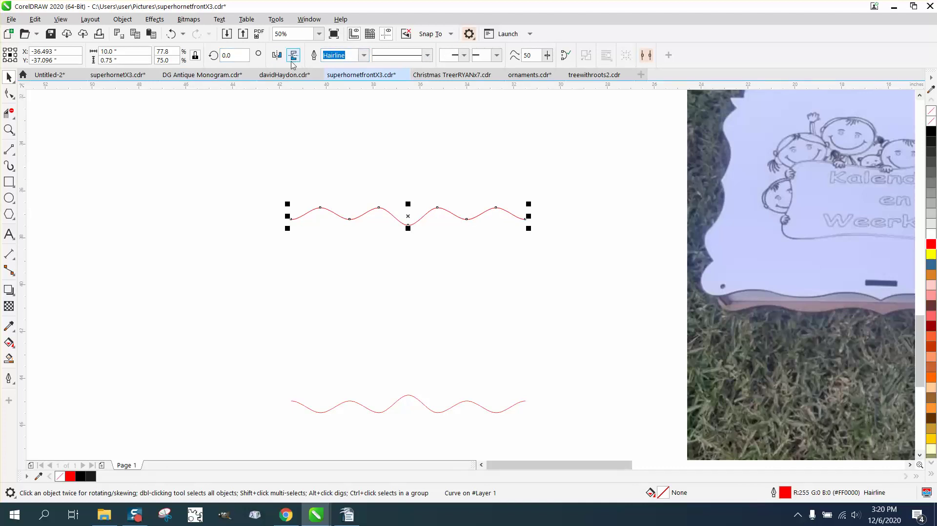
{"action": "left_click", "coordinate": [235, 55]}
{"action": "type", "text": "8"}
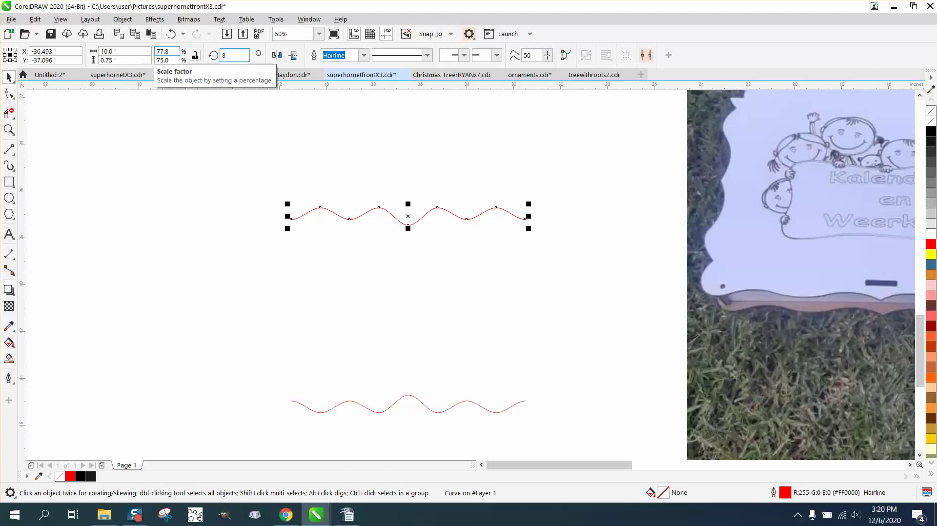
{"action": "type", "text": "0"}
{"action": "key", "text": "Return"}
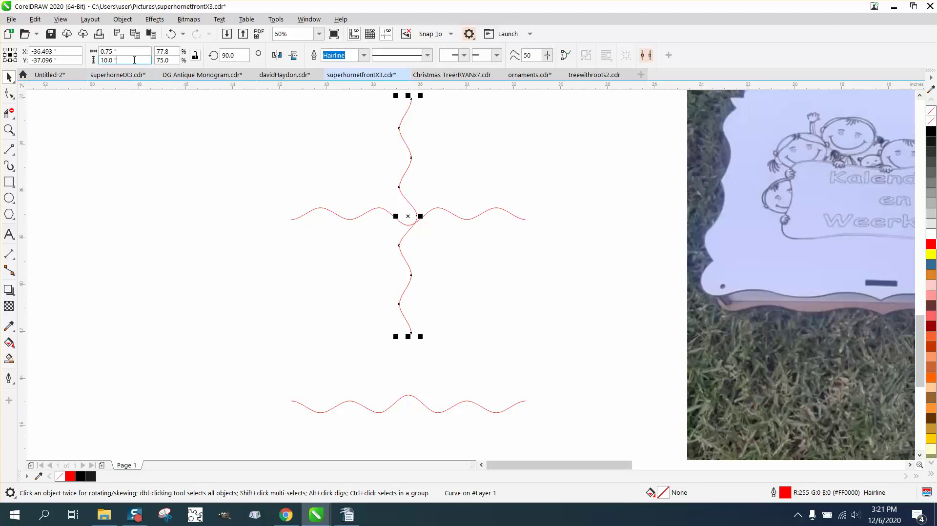
- Set the vertical wave's height to 8 inches and snap it to the left ends of both waves
{"action": "left_click", "coordinate": [105, 60]}
{"action": "type", "text": "8"}
{"action": "key", "text": "Return"}
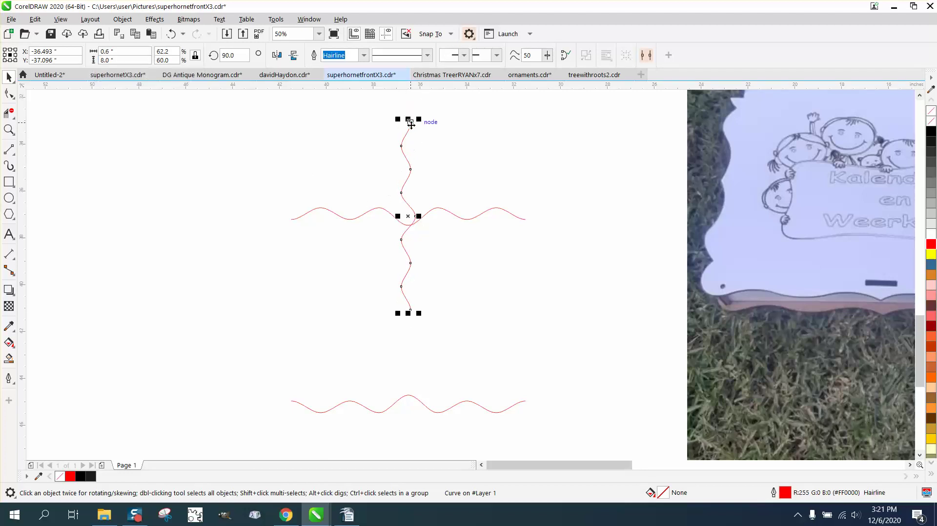
{"action": "left_click_drag", "start_coordinate": [410, 123], "coordinate": [292, 227]}
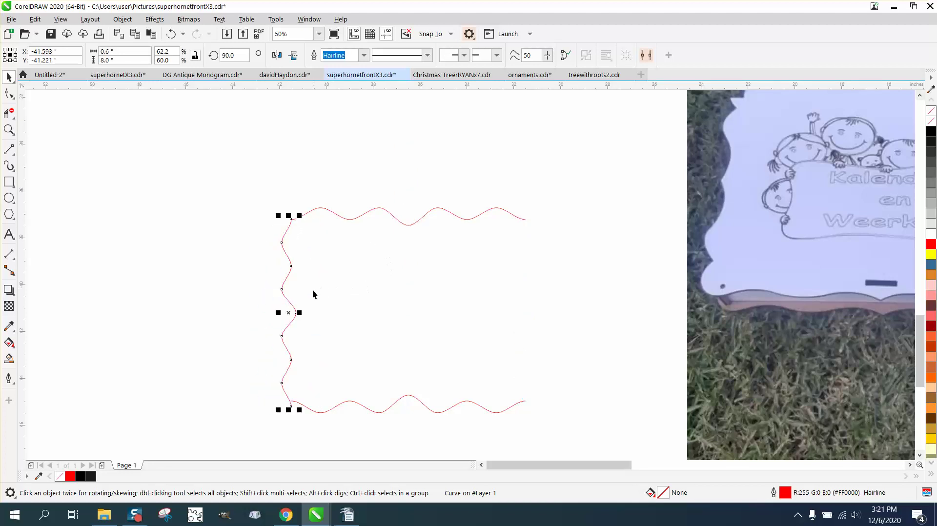
{"action": "left_click_drag", "start_coordinate": [290, 312], "coordinate": [276, 279]}
{"action": "left_click_drag", "start_coordinate": [278, 184], "coordinate": [291, 222]}
{"action": "left_click", "coordinate": [321, 413]}
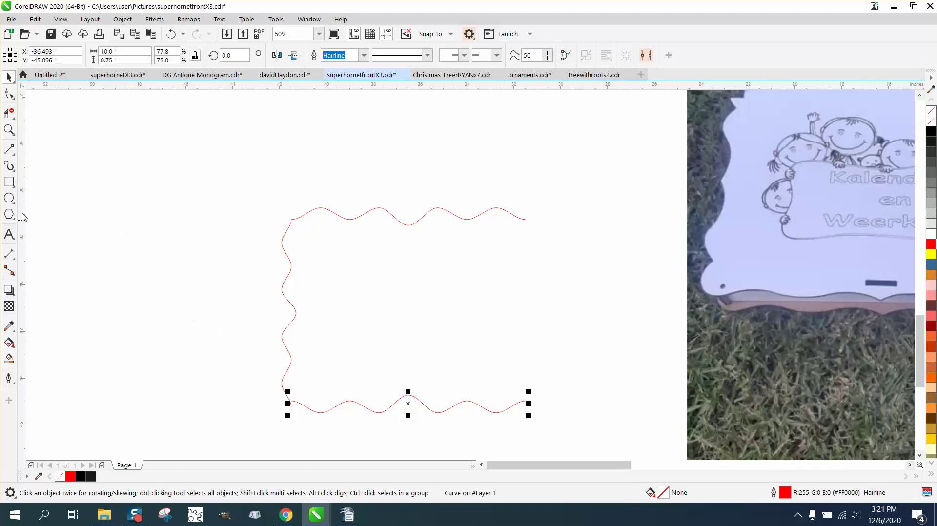
- Snap the bottom wave's left end onto the vertical wavy side at the lower-left corner
{"action": "left_click", "coordinate": [9, 130]}
{"action": "left_click_drag", "start_coordinate": [210, 370], "coordinate": [447, 435]}
{"action": "left_click", "coordinate": [9, 93]}
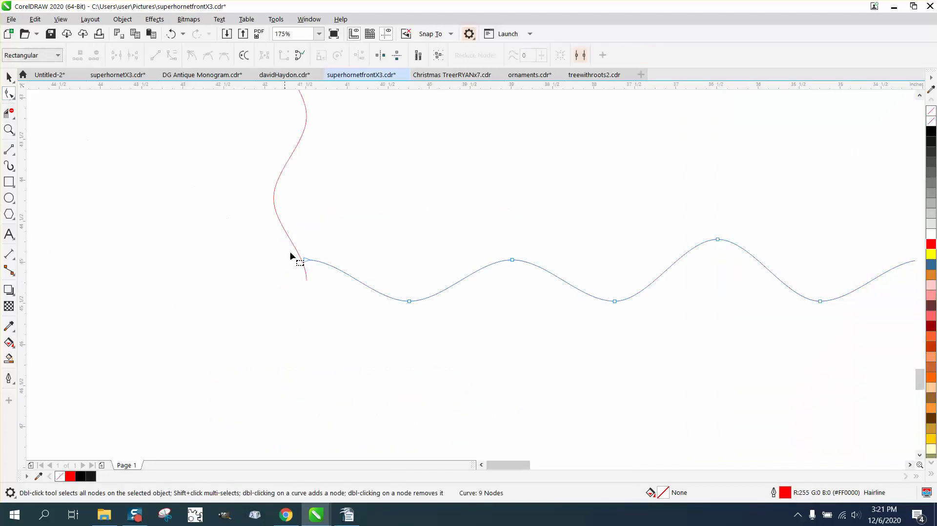
{"action": "key", "text": "space"}
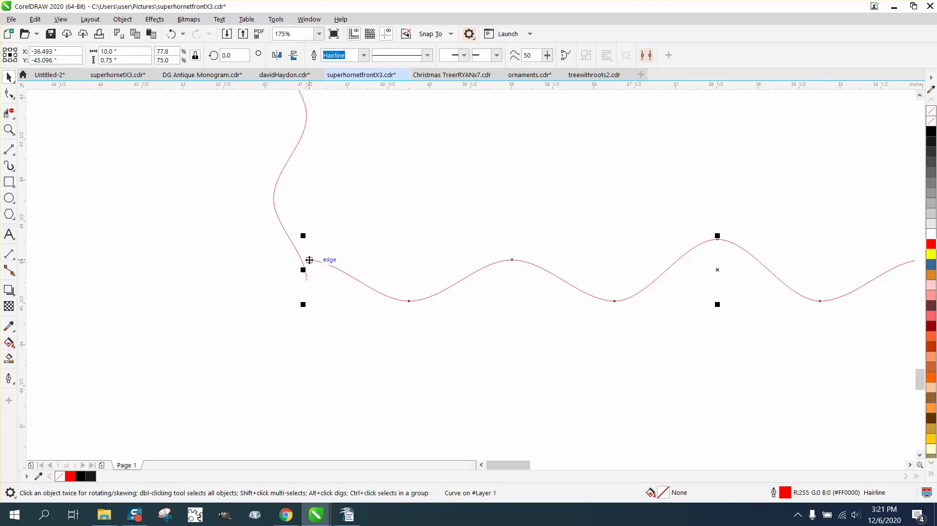
{"action": "left_click_drag", "start_coordinate": [308, 260], "coordinate": [309, 282]}
{"action": "scroll", "coordinate": [61, 207], "scroll_direction": "down", "scroll_amount": 5}
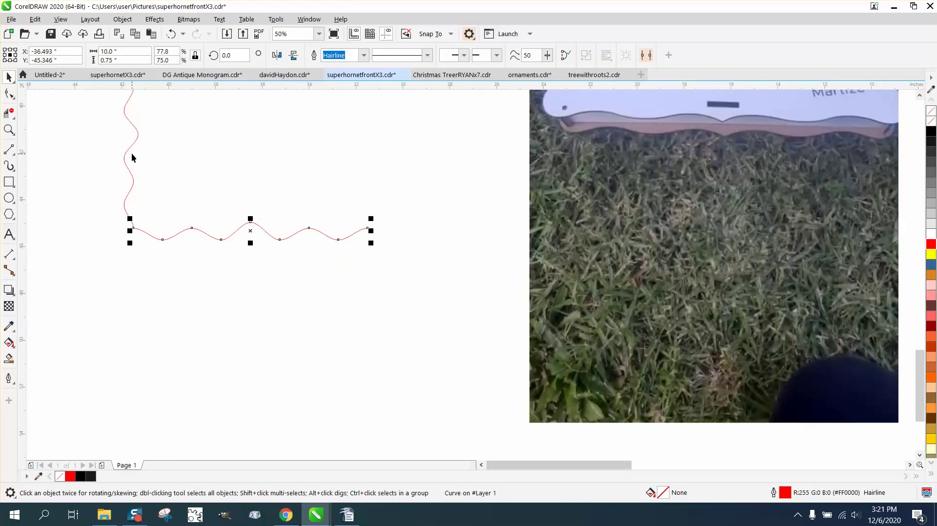
- Mirror the vertical wave horizontally, move it right, and snap its bottom to the bottom wave's end
{"action": "left_click", "coordinate": [132, 154]}
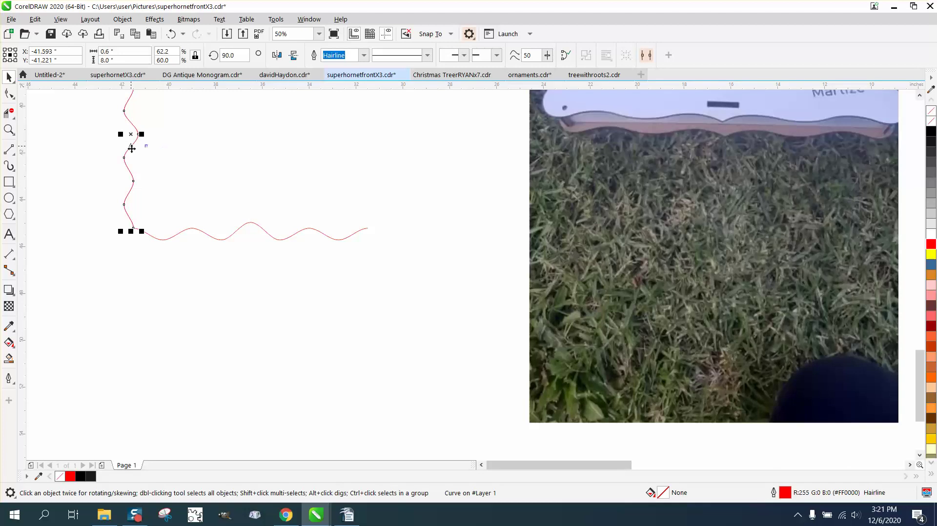
{"action": "scroll", "coordinate": [205, 141], "scroll_direction": "down", "scroll_amount": 1}
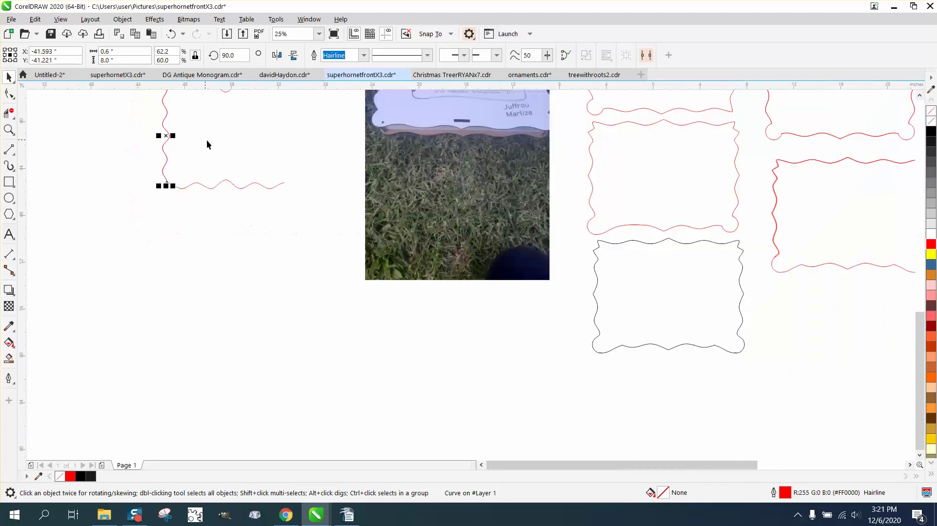
{"action": "left_click", "coordinate": [278, 57]}
{"action": "left_click_drag", "start_coordinate": [166, 135], "coordinate": [335, 149]}
{"action": "left_click", "coordinate": [9, 129]}
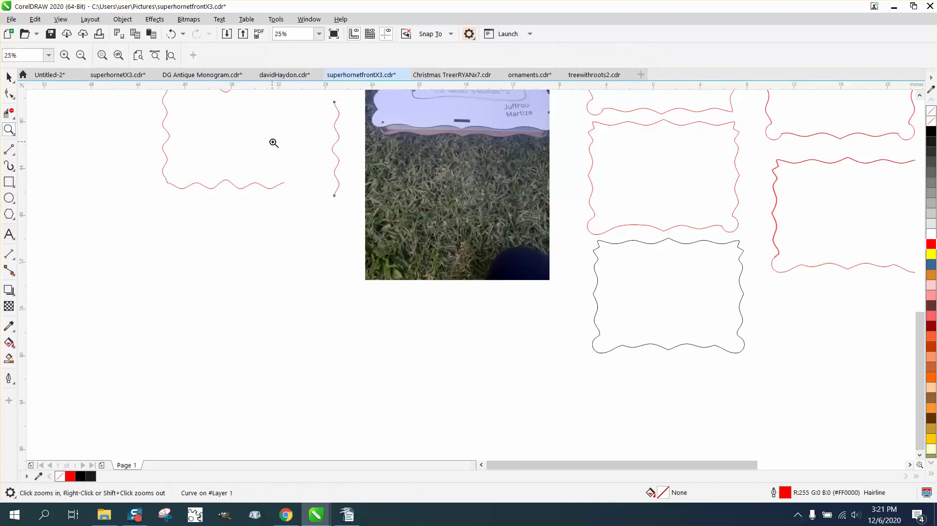
{"action": "left_click_drag", "start_coordinate": [257, 139], "coordinate": [350, 216]}
{"action": "left_click", "coordinate": [9, 77]}
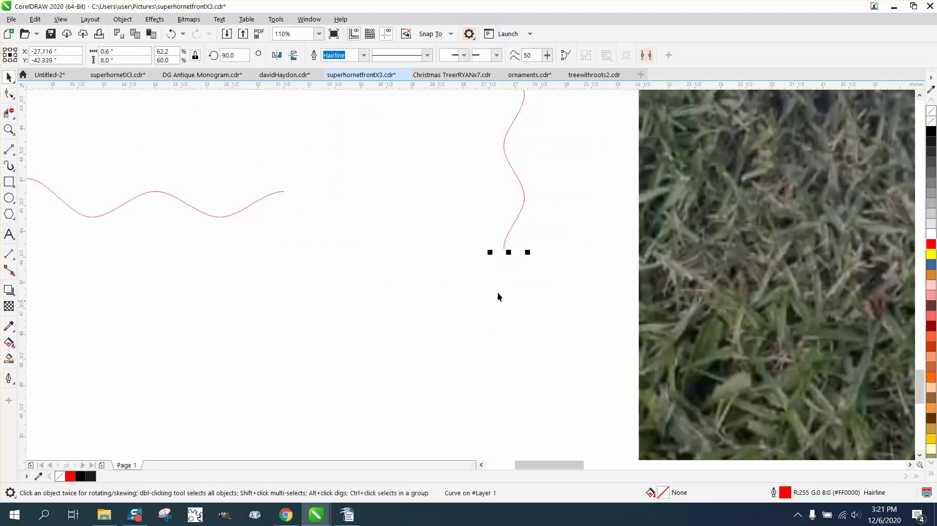
{"action": "mouse_move", "coordinate": [504, 249]}
{"action": "left_mouse_down"}
{"action": "mouse_move", "coordinate": [375, 230]}
{"action": "mouse_move", "coordinate": [285, 190]}
{"action": "left_mouse_up"}
{"action": "scroll", "coordinate": [395, 247], "scroll_direction": "down", "scroll_amount": 5}
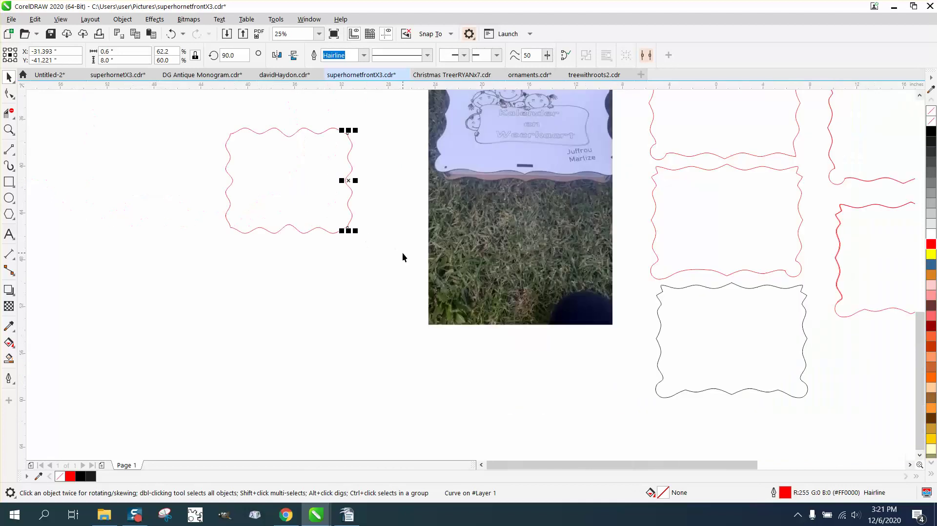
- Smart Fill the frame's interior, move the new shape down, and give it no fill and a red outline
{"action": "left_click", "coordinate": [83, 209]}
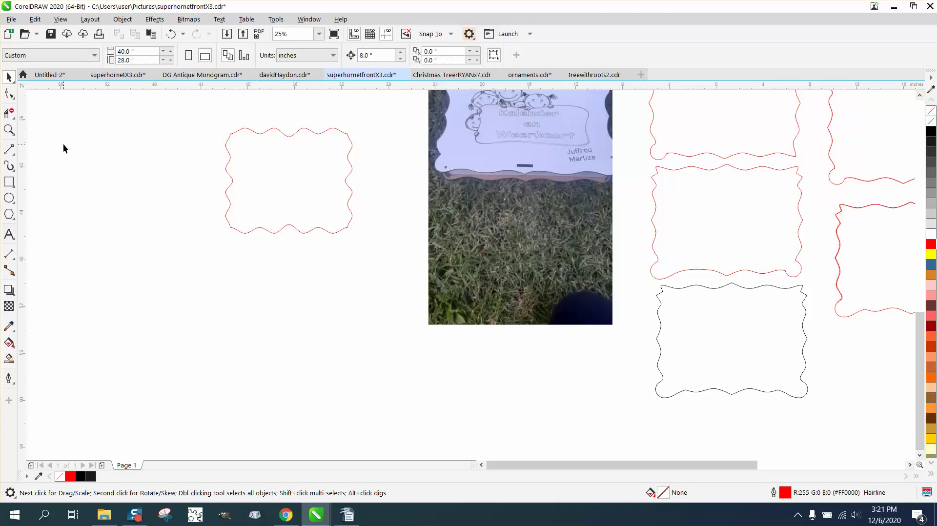
{"action": "left_click", "coordinate": [9, 358]}
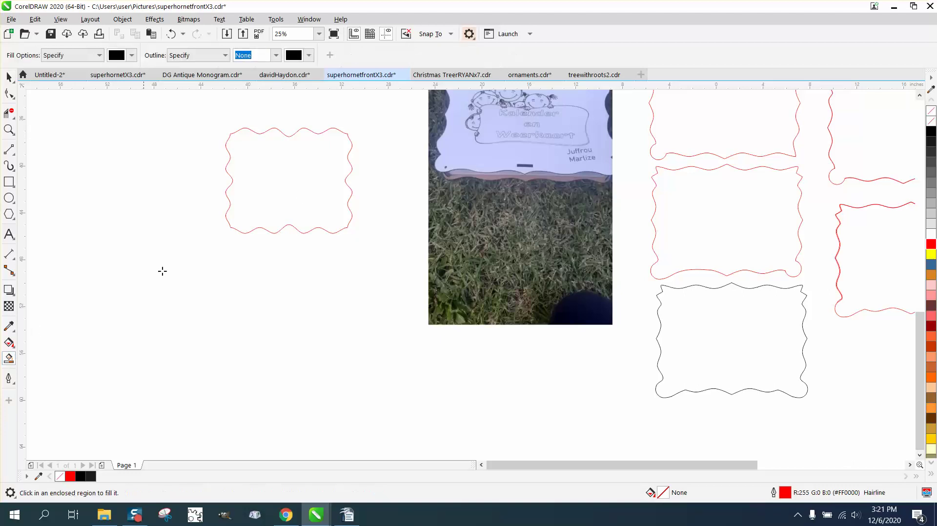
{"action": "left_click", "coordinate": [314, 187]}
{"action": "key", "text": "Down"}
{"action": "key", "text": "Down"}
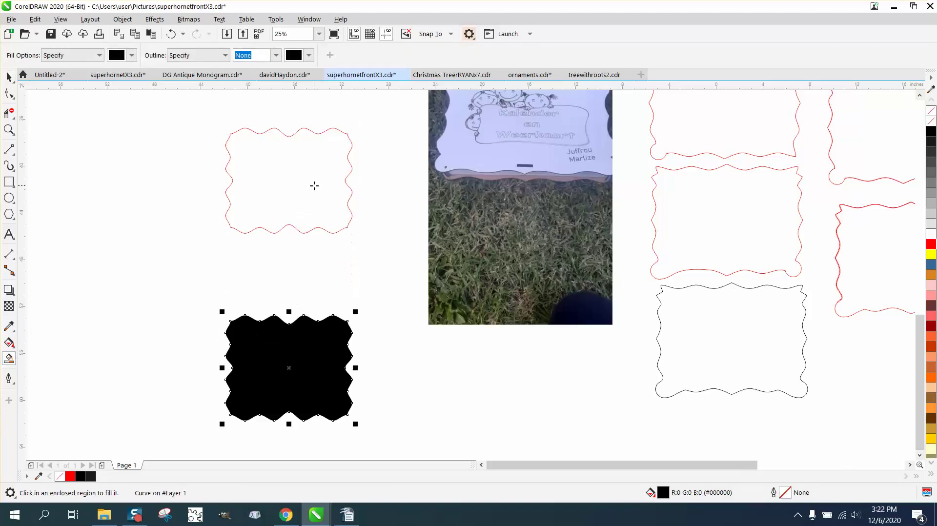
{"action": "left_click", "coordinate": [932, 112]}
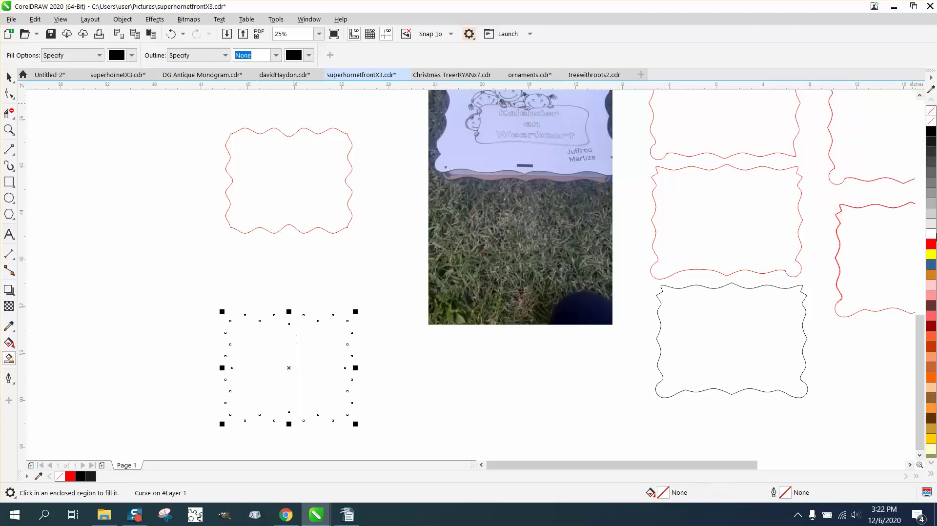
{"action": "right_click", "coordinate": [933, 244]}
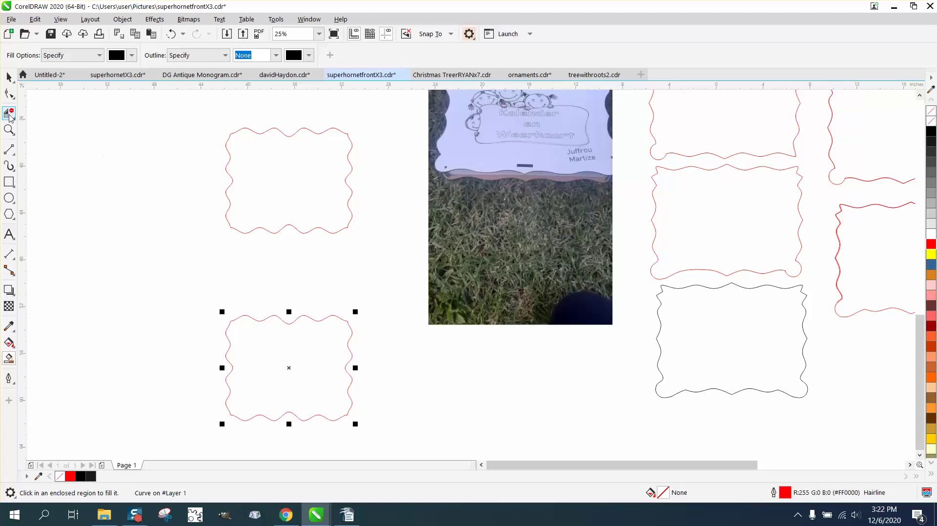
- Delete the top-left and top-right corner nodes of the lower shape, then undo both deletions
{"action": "left_click", "coordinate": [8, 129]}
{"action": "left_click_drag", "start_coordinate": [180, 291], "coordinate": [415, 388]}
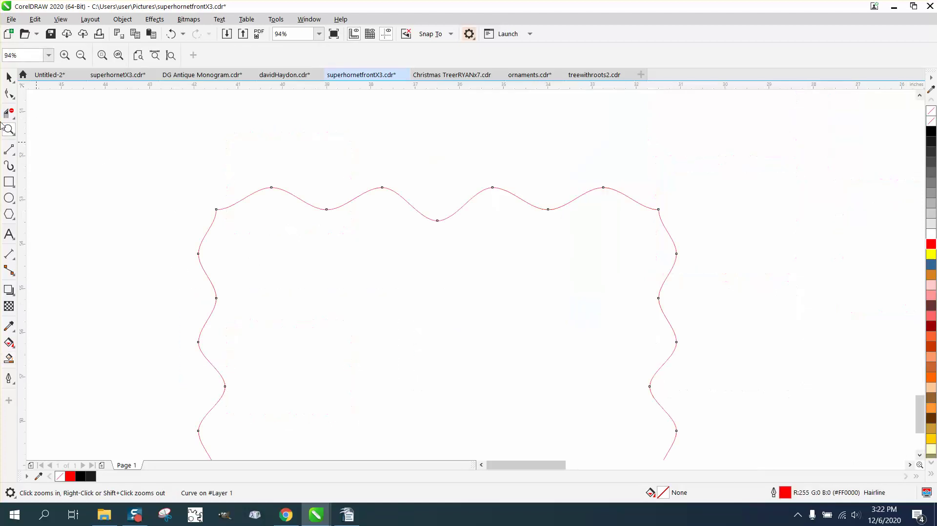
{"action": "left_click", "coordinate": [9, 94]}
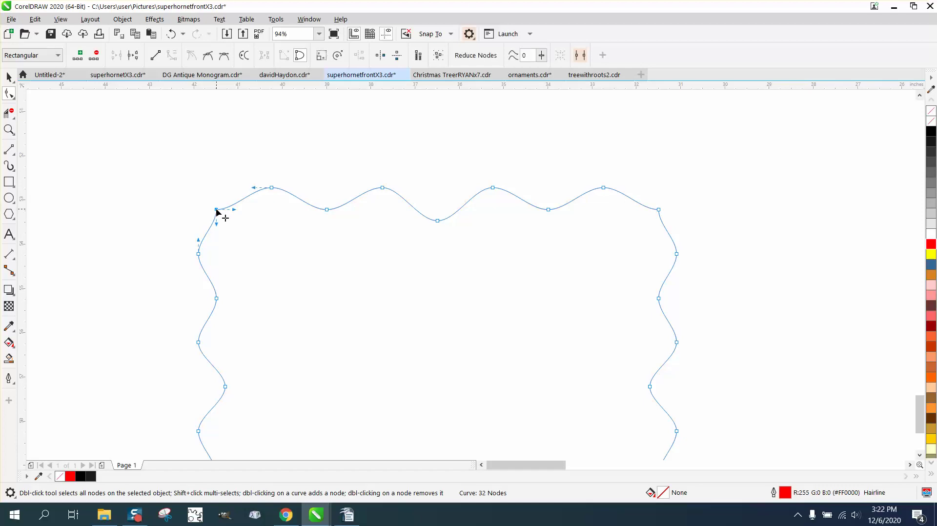
{"action": "double_click", "coordinate": [216, 210]}
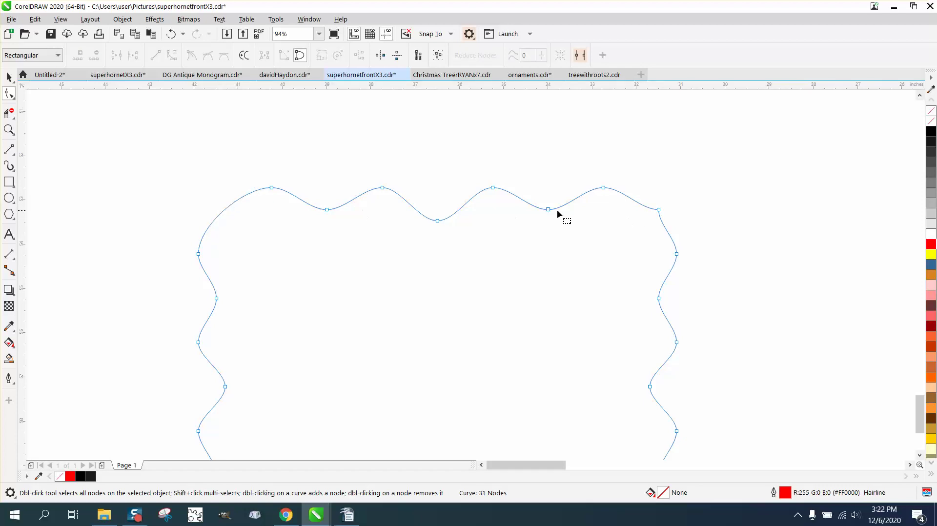
{"action": "double_click", "coordinate": [660, 211]}
{"action": "scroll", "coordinate": [334, 192], "scroll_direction": "down", "scroll_amount": 2}
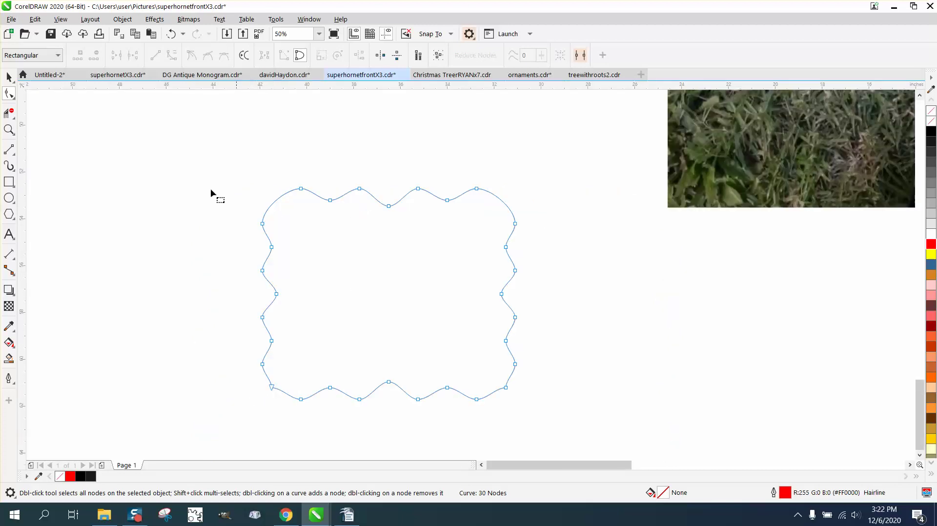
{"action": "left_click", "coordinate": [171, 36]}
{"action": "left_click", "coordinate": [171, 36]}
- Drag the top-left corner node inward and bend its curve into a smooth rounded bump
{"action": "left_click", "coordinate": [8, 129]}
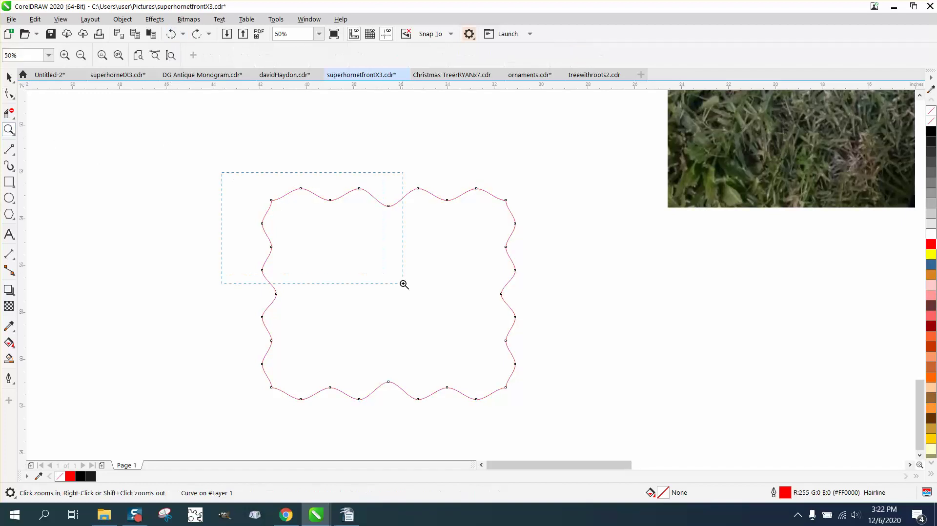
{"action": "left_click_drag", "start_coordinate": [223, 173], "coordinate": [398, 282]}
{"action": "left_click", "coordinate": [9, 94]}
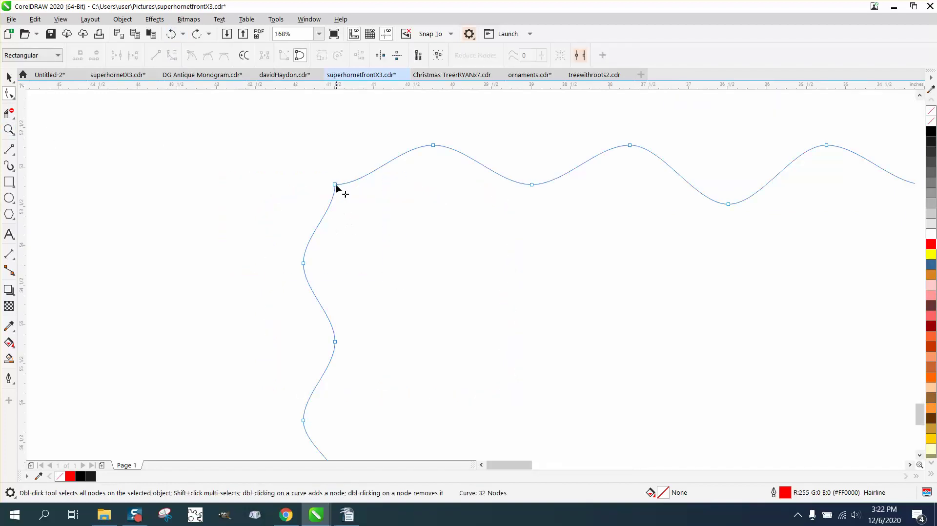
{"action": "left_click_drag", "start_coordinate": [336, 185], "coordinate": [365, 214]}
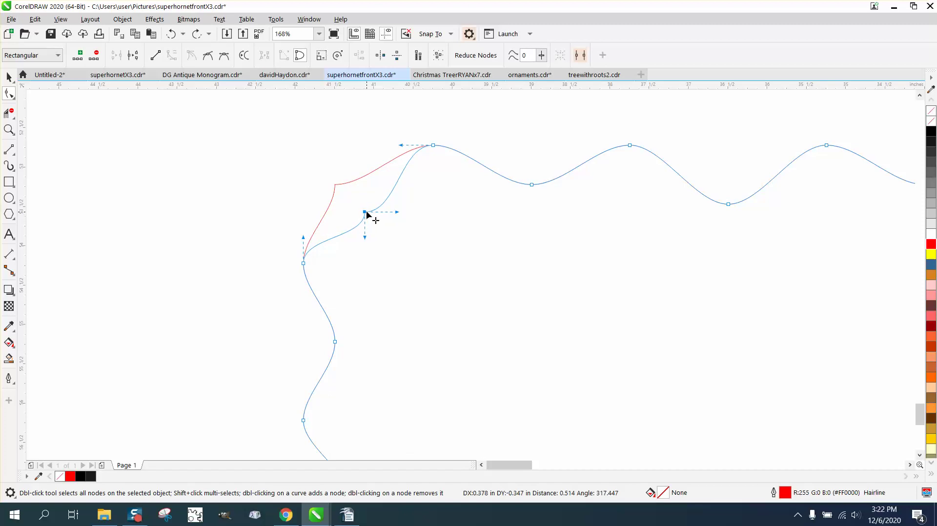
{"action": "left_click_drag", "start_coordinate": [368, 211], "coordinate": [324, 195]}
{"action": "left_click_drag", "start_coordinate": [401, 210], "coordinate": [409, 231]}
{"action": "scroll", "coordinate": [163, 184], "scroll_direction": "down", "scroll_amount": 3}
{"action": "key", "text": "space"}
{"action": "scroll", "coordinate": [102, 146], "scroll_direction": "down", "scroll_amount": 2}
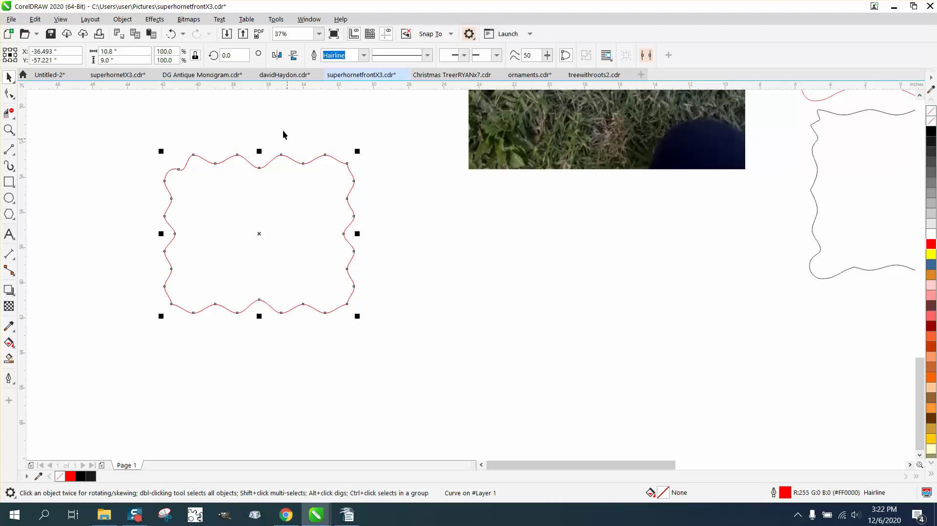
- Mirror the wavy shape and Smart Fill its interior with black
{"action": "left_click", "coordinate": [276, 54]}
{"action": "left_click", "coordinate": [9, 359]}
{"action": "left_click", "coordinate": [244, 256]}
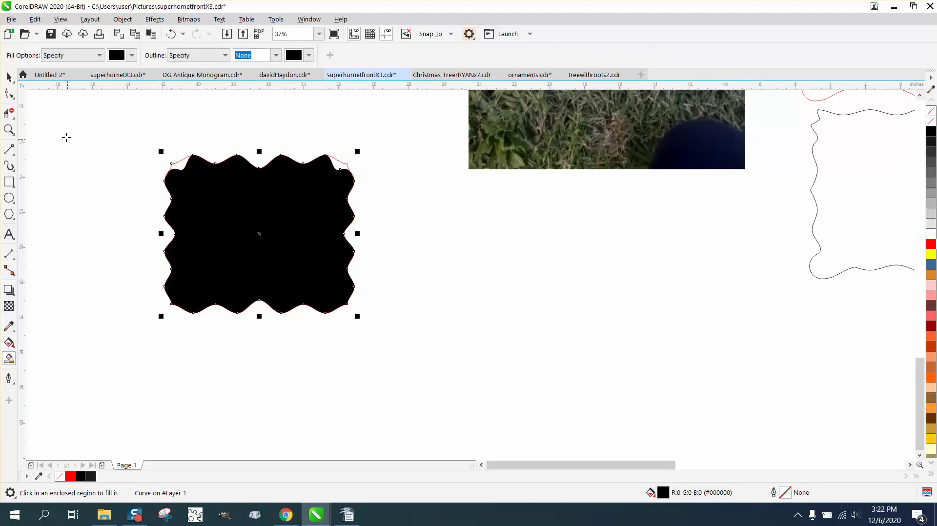
- Move the black lid shape to the right, then set no fill and a red hairline outline
{"action": "left_click", "coordinate": [9, 77]}
{"action": "mouse_move", "coordinate": [279, 222]}
{"action": "left_mouse_down"}
{"action": "mouse_move", "coordinate": [456, 260]}
{"action": "mouse_move", "coordinate": [494, 255]}
{"action": "left_mouse_up"}
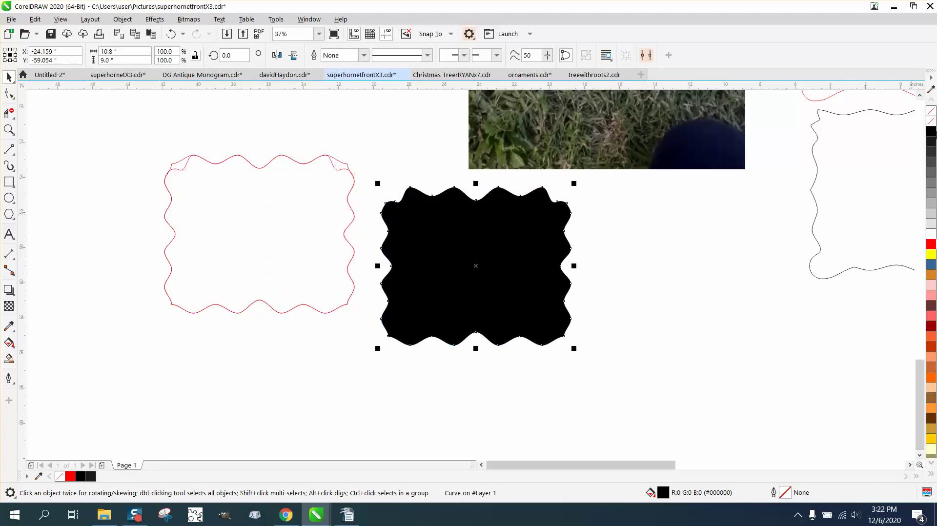
{"action": "left_click", "coordinate": [931, 111]}
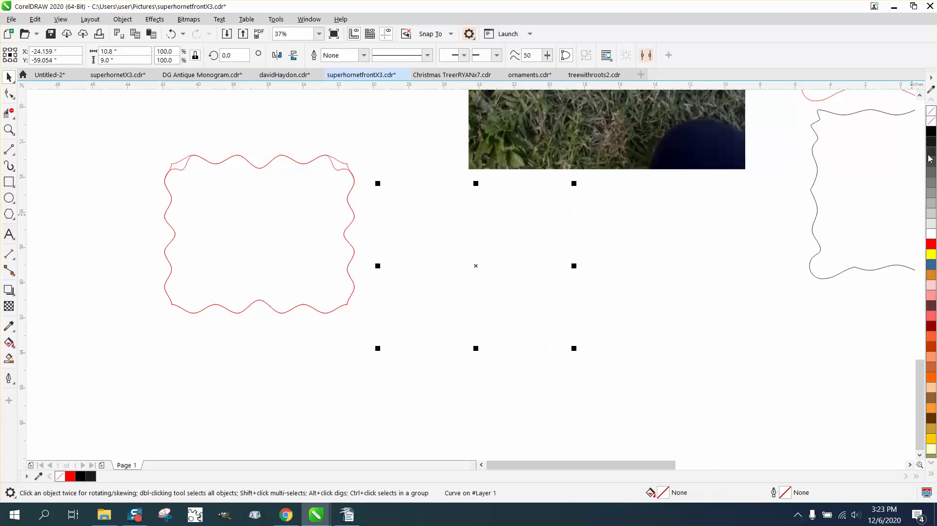
{"action": "right_click", "coordinate": [933, 248]}
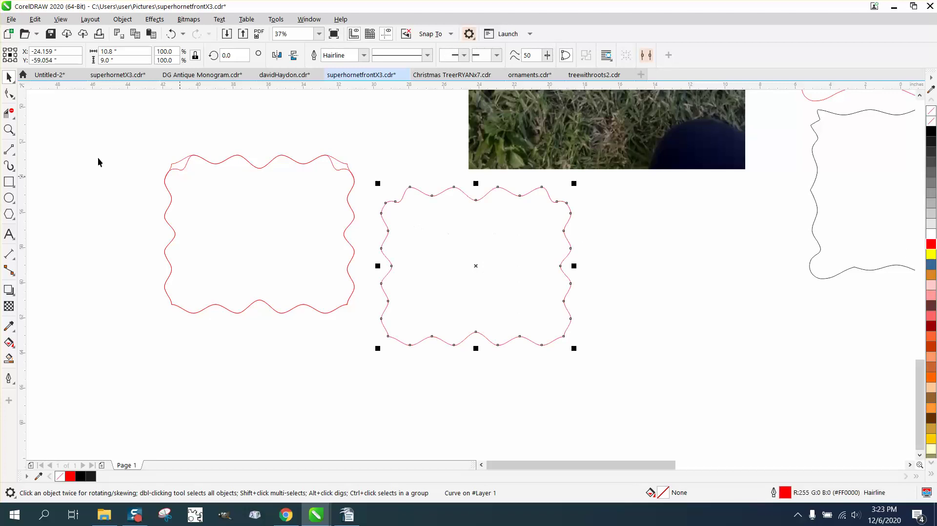
- Smooth the bumpy top-left corner of the wavy outline with the Smooth brush
{"action": "left_click", "coordinate": [9, 130]}
{"action": "left_click_drag", "start_coordinate": [347, 157], "coordinate": [516, 244]}
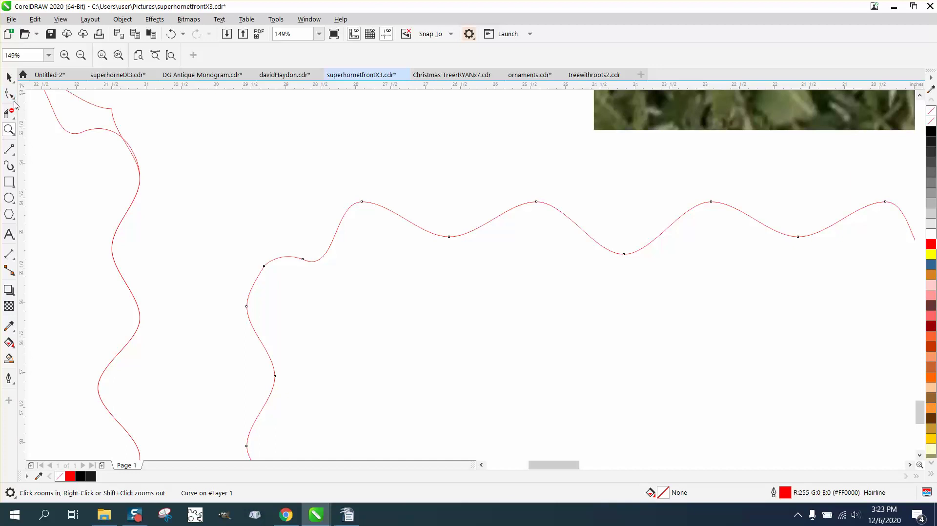
{"action": "left_click", "coordinate": [10, 93]}
{"action": "left_click", "coordinate": [13, 102]}
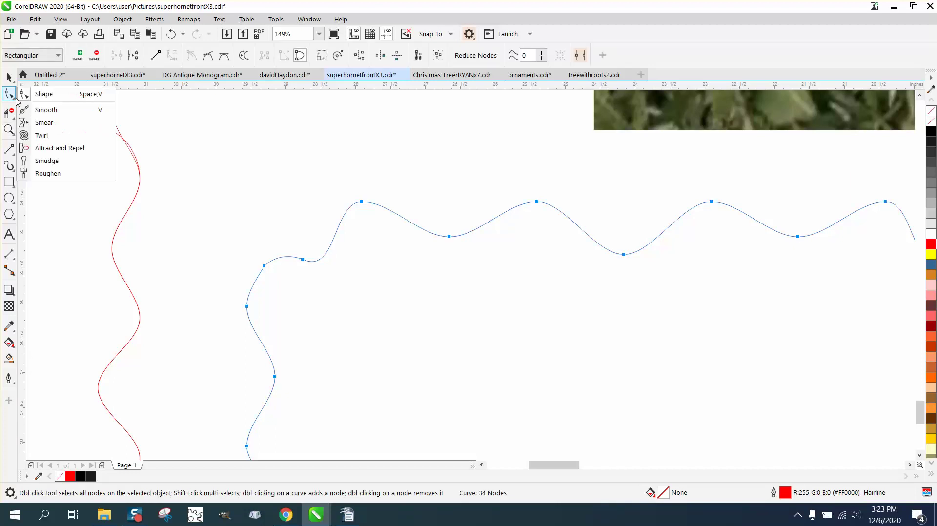
{"action": "left_click", "coordinate": [44, 109]}
{"action": "mouse_move", "coordinate": [300, 262]}
{"action": "left_mouse_down"}
{"action": "mouse_move", "coordinate": [285, 264]}
{"action": "mouse_move", "coordinate": [298, 268]}
{"action": "left_mouse_up"}
{"action": "scroll", "coordinate": [259, 366], "scroll_direction": "down", "scroll_amount": 3}
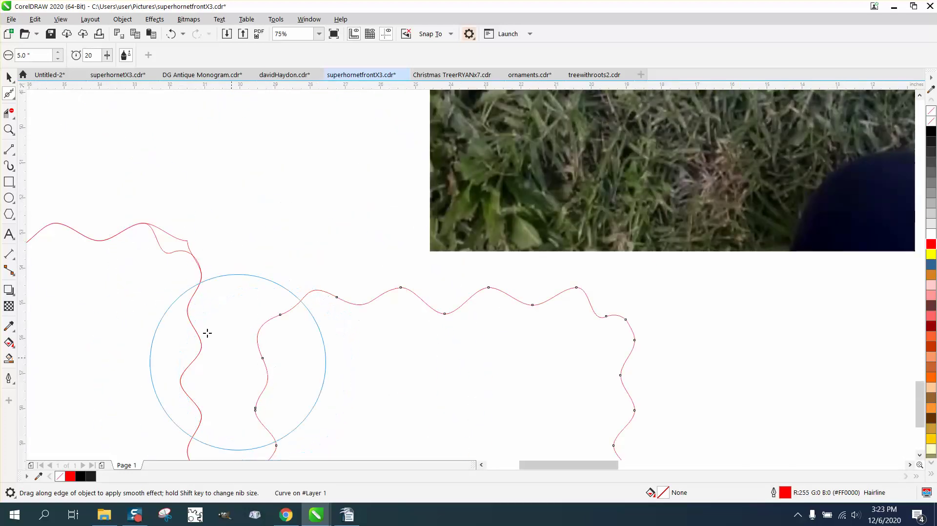
{"action": "scroll", "coordinate": [227, 275], "scroll_direction": "down", "scroll_amount": 3}
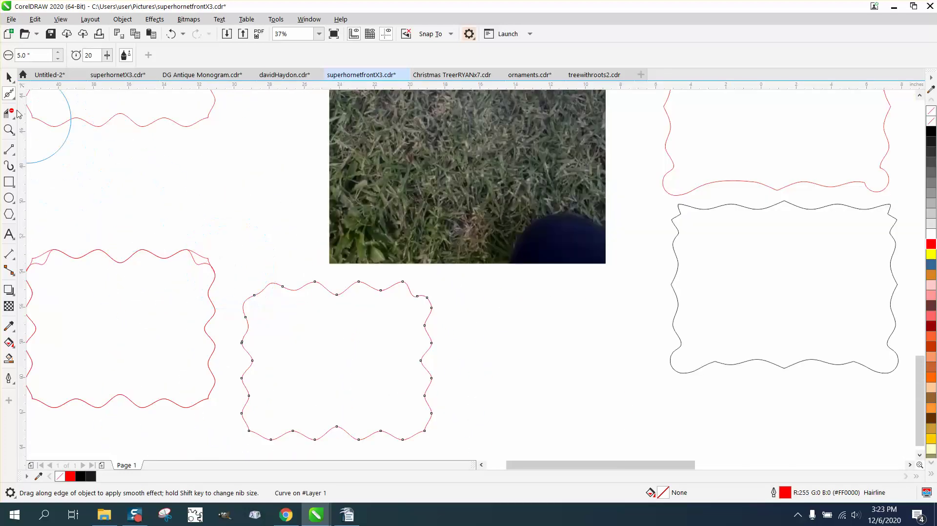
{"action": "key", "text": "space"}
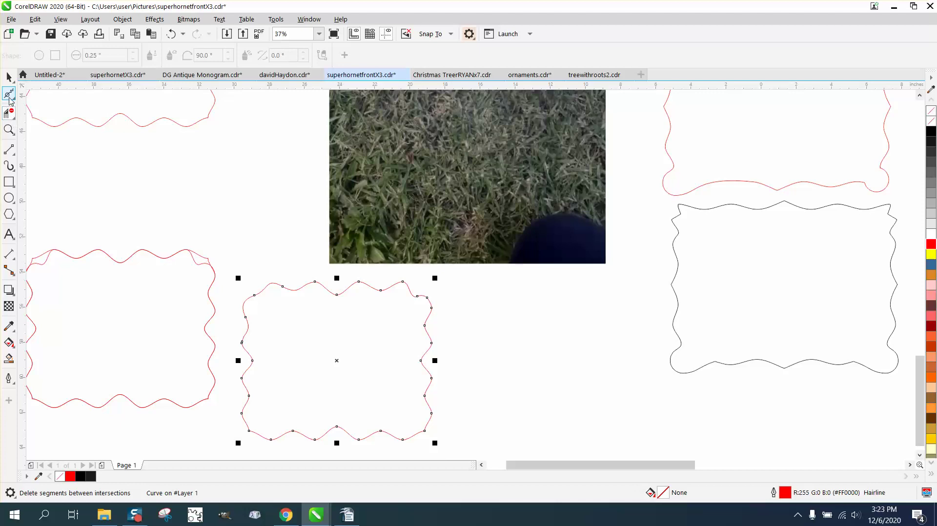
- Reshape the top-edge curve near the top-left corner by dragging a node's control handle
{"action": "left_click", "coordinate": [9, 130]}
{"action": "left_click_drag", "start_coordinate": [241, 281], "coordinate": [375, 343]}
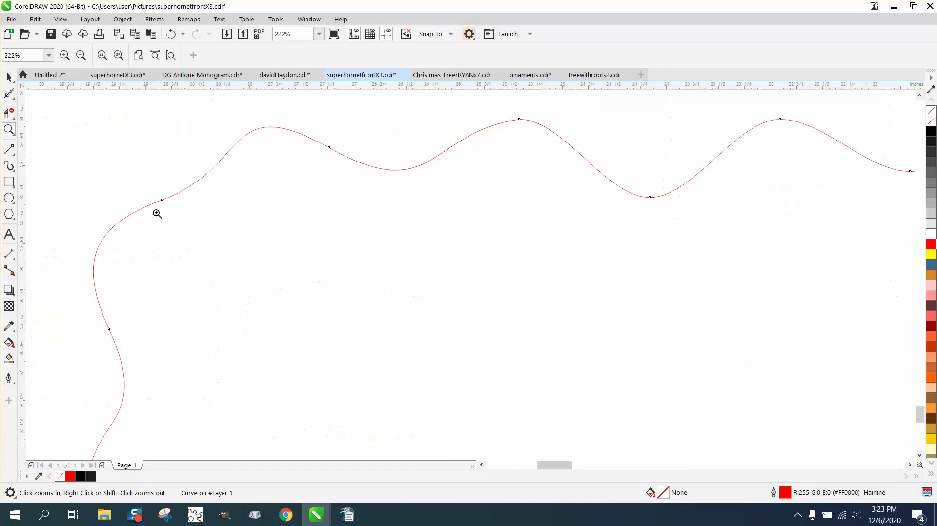
{"action": "left_click", "coordinate": [14, 98]}
{"action": "left_click", "coordinate": [42, 94]}
{"action": "left_click", "coordinate": [330, 152]}
{"action": "left_click_drag", "start_coordinate": [438, 212], "coordinate": [340, 225]}
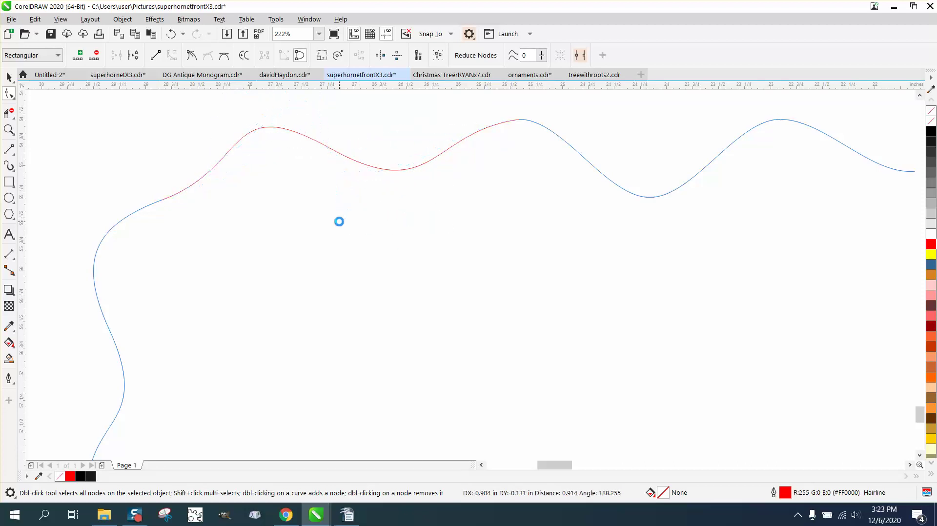
- Finish reshaping the top-left curve, then mirror the whole outline horizontally over itself
{"action": "left_click_drag", "start_coordinate": [169, 183], "coordinate": [166, 181]}
{"action": "scroll", "coordinate": [146, 170], "scroll_direction": "down", "scroll_amount": 4}
{"action": "left_click", "coordinate": [9, 77]}
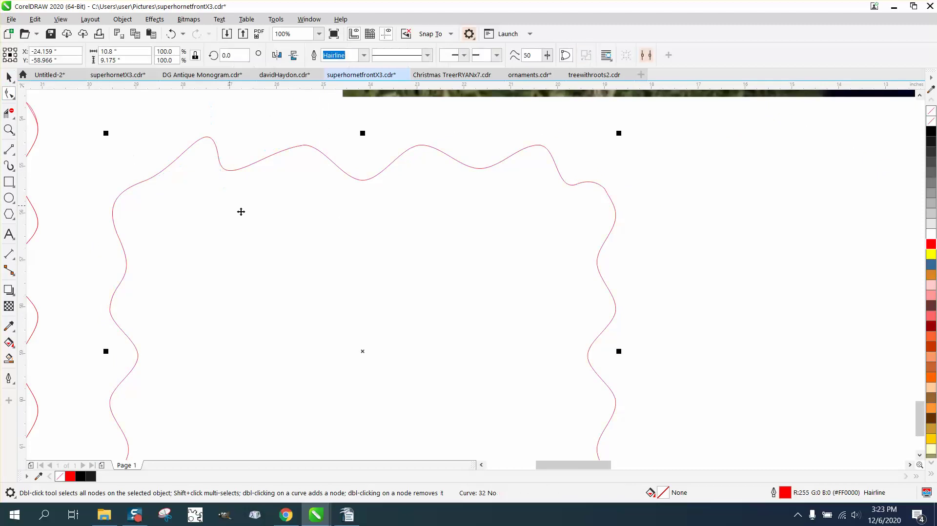
{"action": "scroll", "coordinate": [232, 213], "scroll_direction": "down", "scroll_amount": 1}
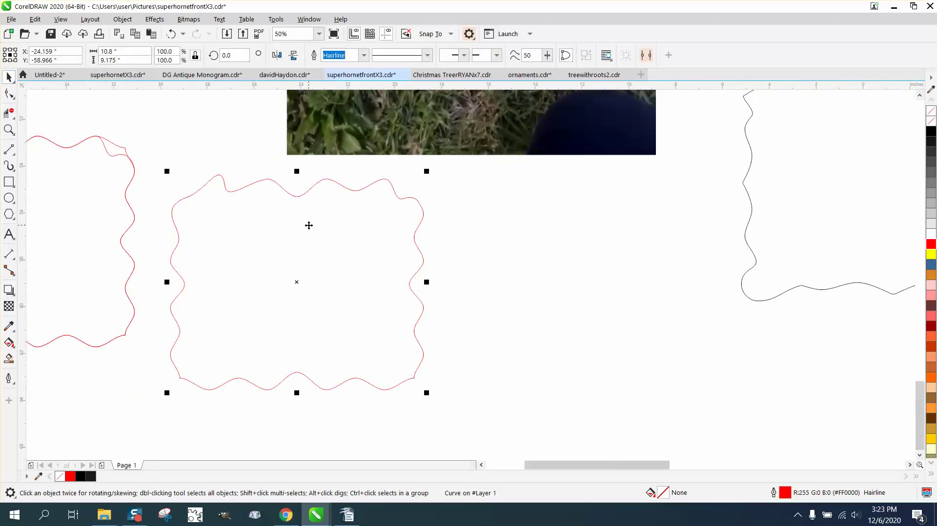
{"action": "left_click", "coordinate": [277, 55]}
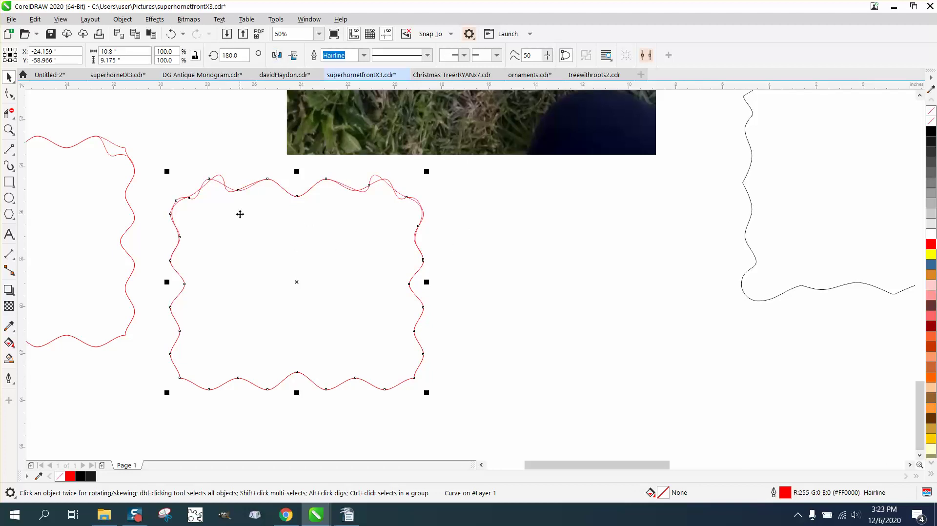
- Zoom into the top-left corner and trim the overlapping segments there, on the left side and along the top edge
{"action": "left_click", "coordinate": [9, 129]}
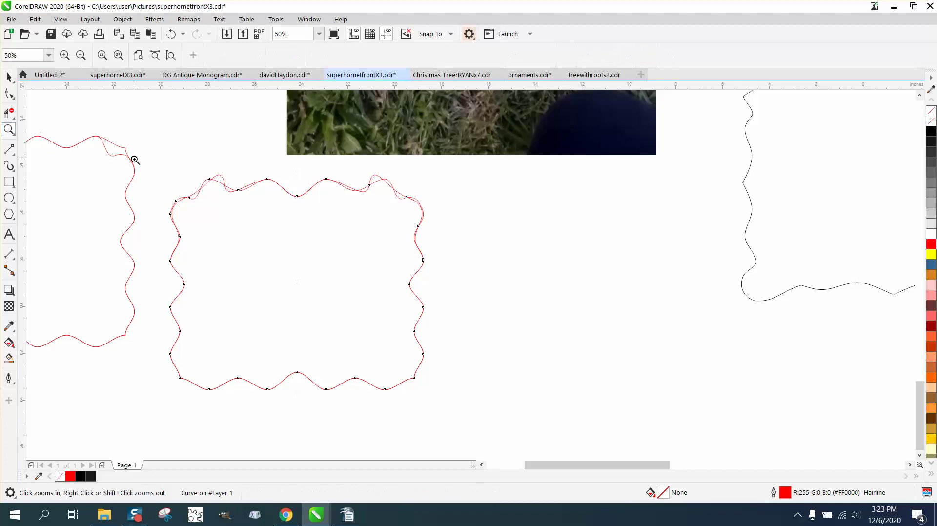
{"action": "left_click_drag", "start_coordinate": [138, 161], "coordinate": [347, 246]}
{"action": "left_click", "coordinate": [9, 113]}
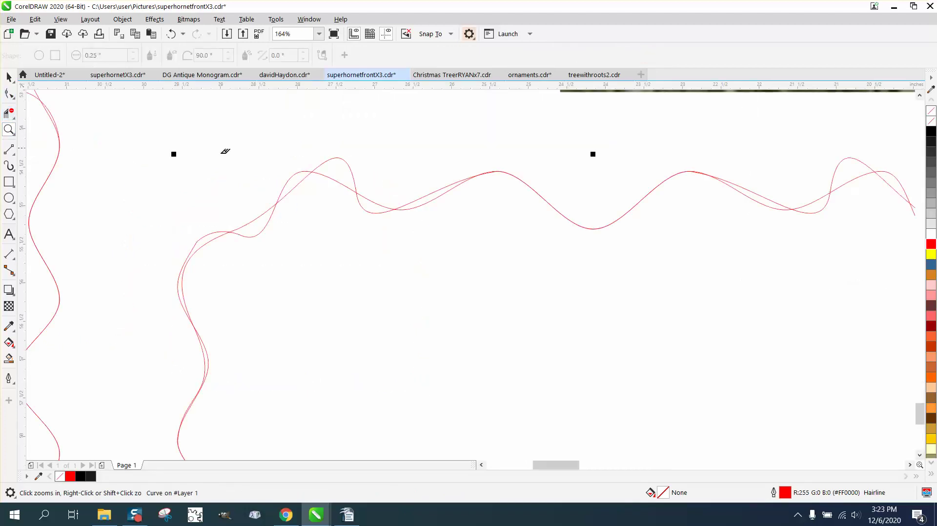
{"action": "left_click", "coordinate": [335, 186]}
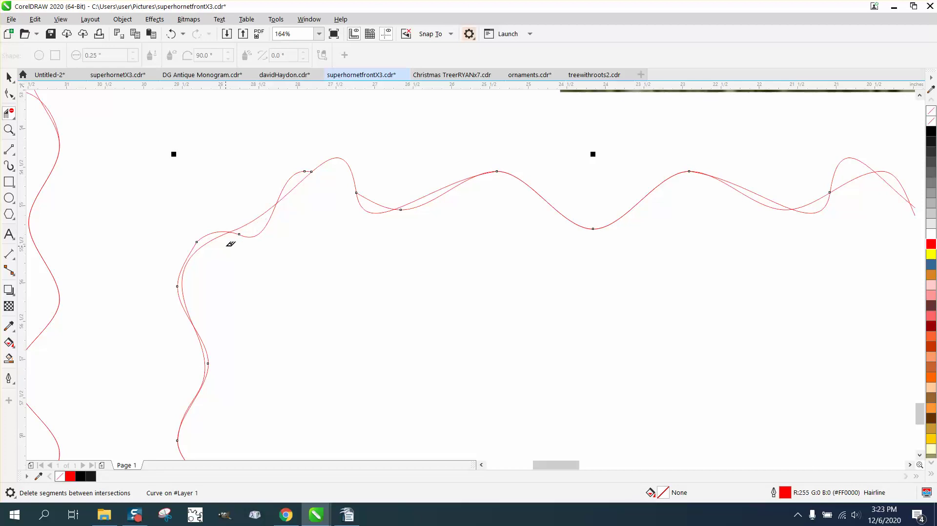
{"action": "left_click", "coordinate": [268, 218]}
{"action": "left_click", "coordinate": [205, 347]}
{"action": "left_click", "coordinate": [415, 207]}
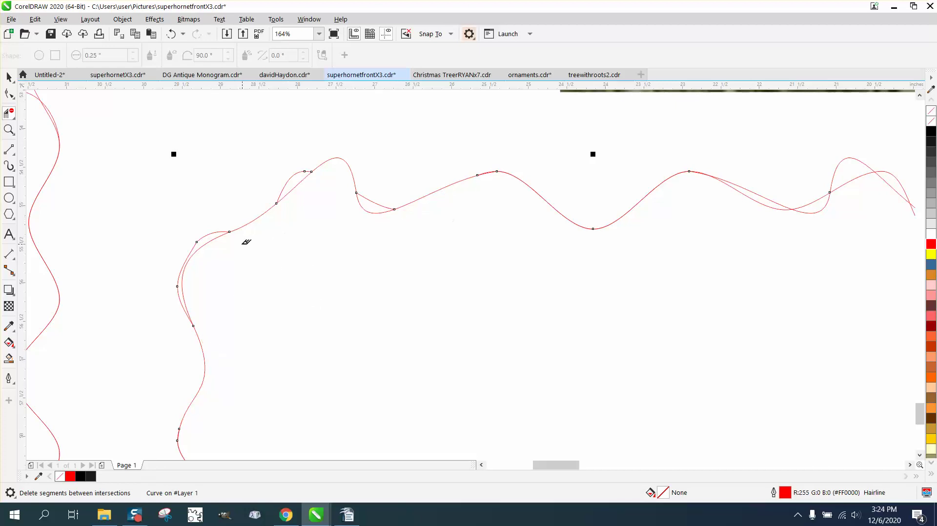
- Trim the duplicate segments at the top-right corner and down the right side
{"action": "scroll", "coordinate": [197, 214], "scroll_direction": "down", "scroll_amount": 3}
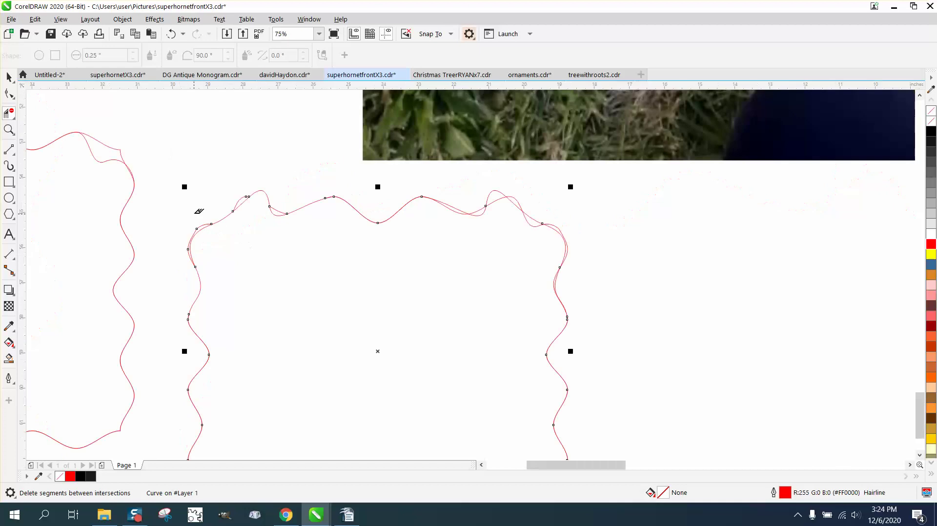
{"action": "left_click", "coordinate": [531, 221]}
{"action": "left_click", "coordinate": [560, 226]}
{"action": "left_click", "coordinate": [556, 272]}
- Smart Fill the frame's interior into a new shape, move it right, and give it no fill and a red outline
{"action": "left_click", "coordinate": [9, 359]}
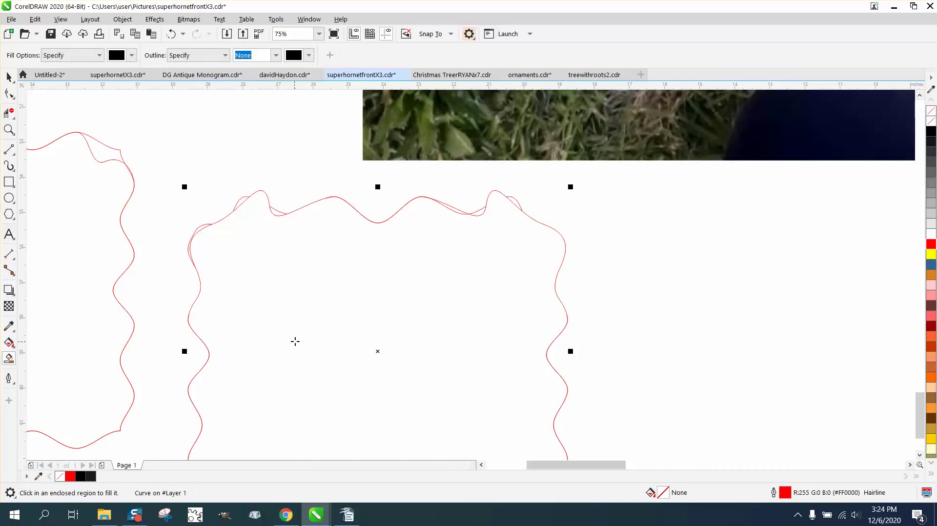
{"action": "left_click", "coordinate": [295, 341]}
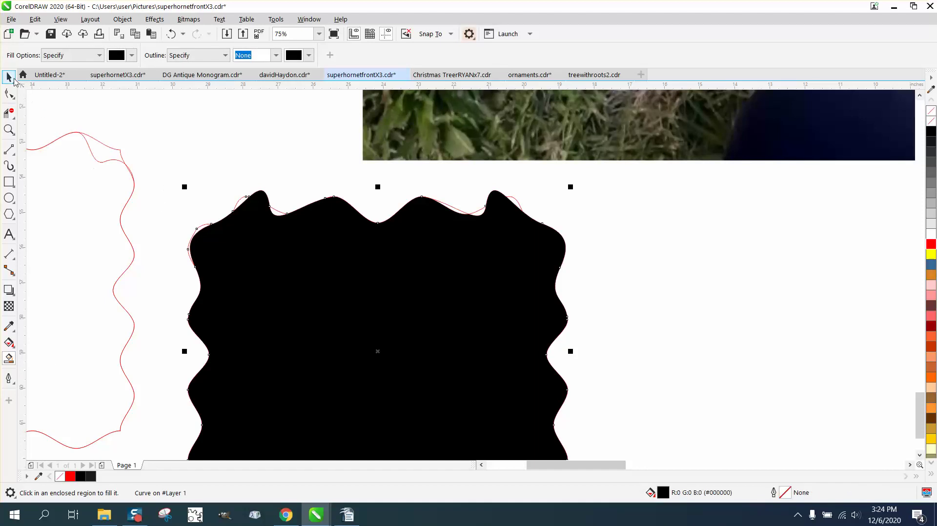
{"action": "left_click", "coordinate": [9, 77]}
{"action": "scroll", "coordinate": [154, 133], "scroll_direction": "down", "scroll_amount": 2}
{"action": "left_click_drag", "start_coordinate": [261, 223], "coordinate": [473, 241]}
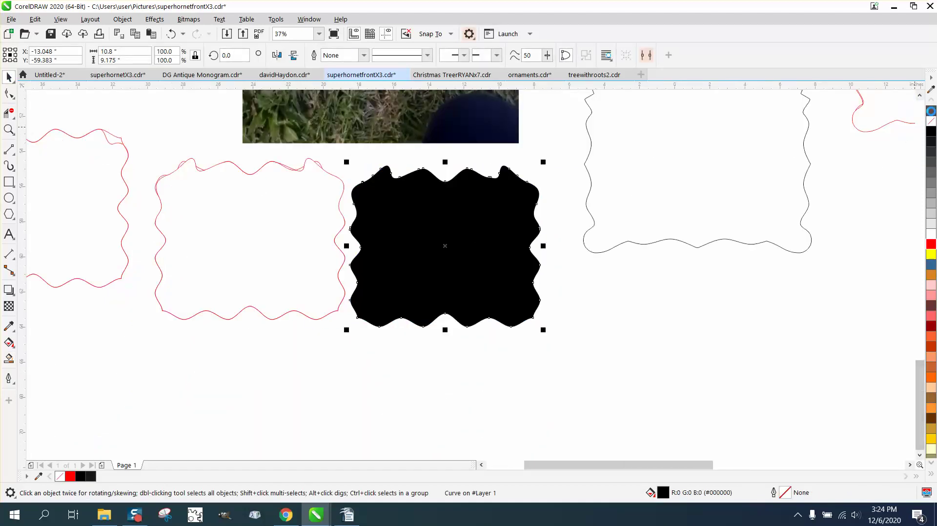
{"action": "left_click", "coordinate": [932, 120]}
{"action": "right_click", "coordinate": [932, 244]}
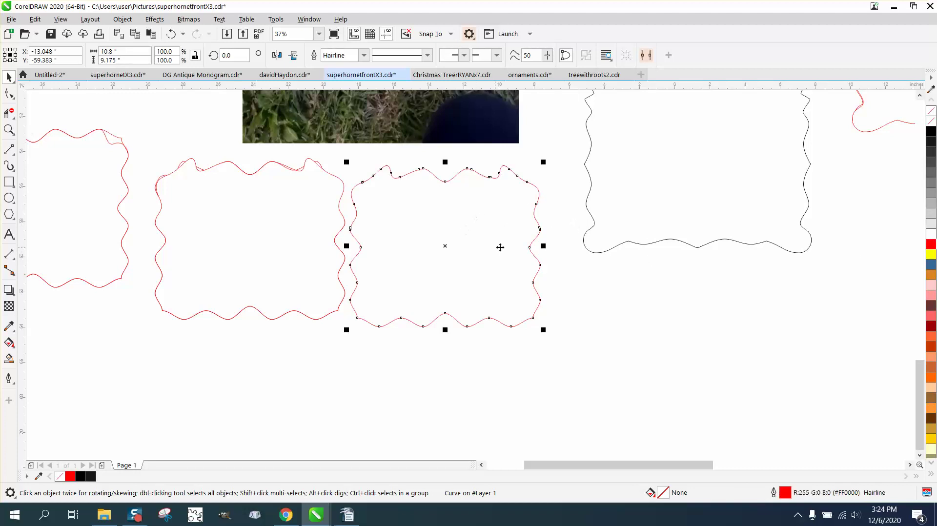
{"action": "scroll", "coordinate": [469, 256], "scroll_direction": "down", "scroll_amount": 2}
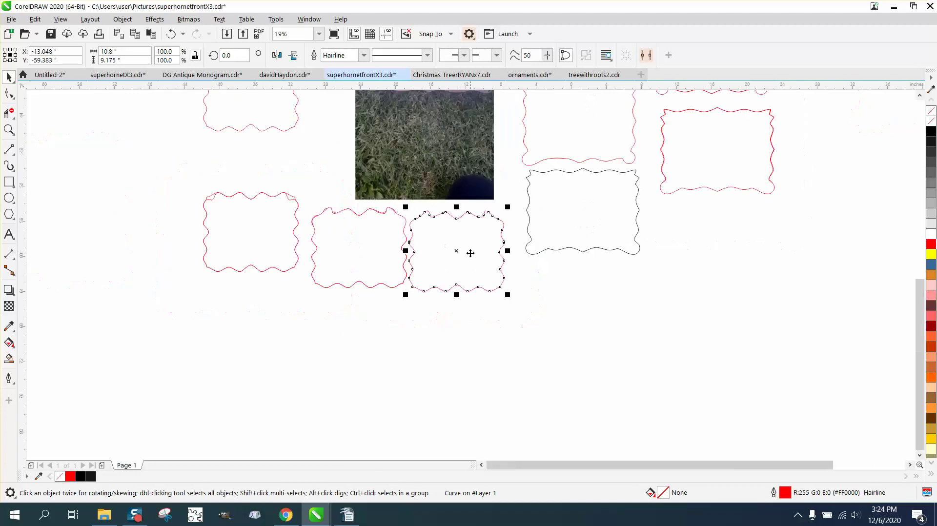
{"action": "scroll", "coordinate": [470, 253], "scroll_direction": "down", "scroll_amount": 2}
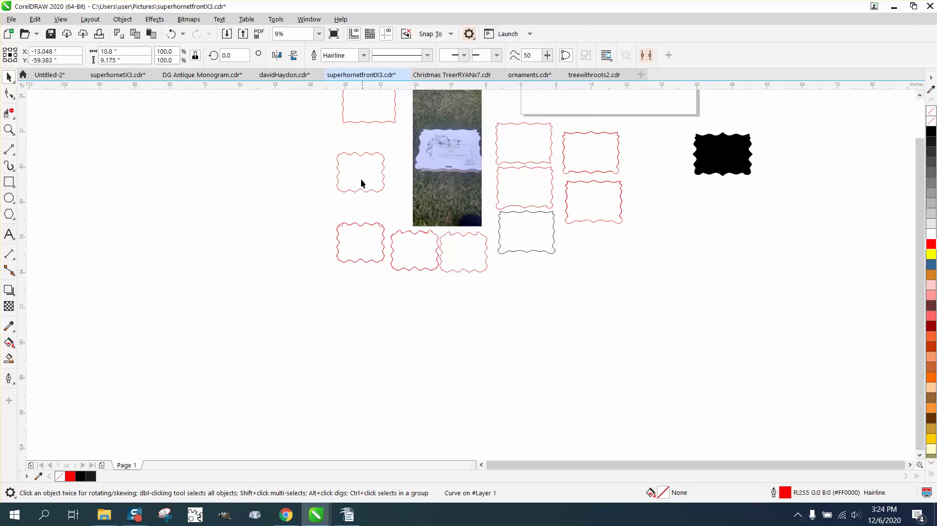
{"action": "left_click", "coordinate": [295, 193]}
{"action": "left_click", "coordinate": [9, 129]}
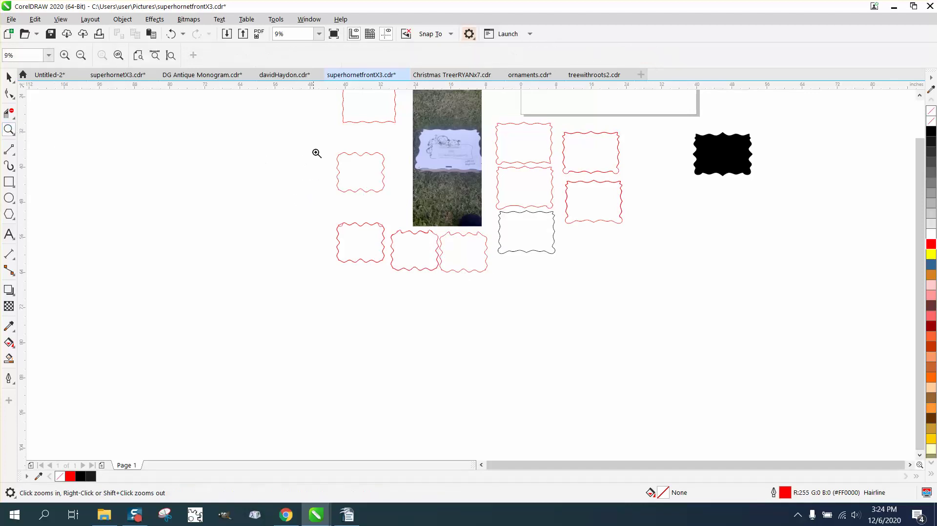
{"action": "left_click_drag", "start_coordinate": [320, 146], "coordinate": [439, 228]}
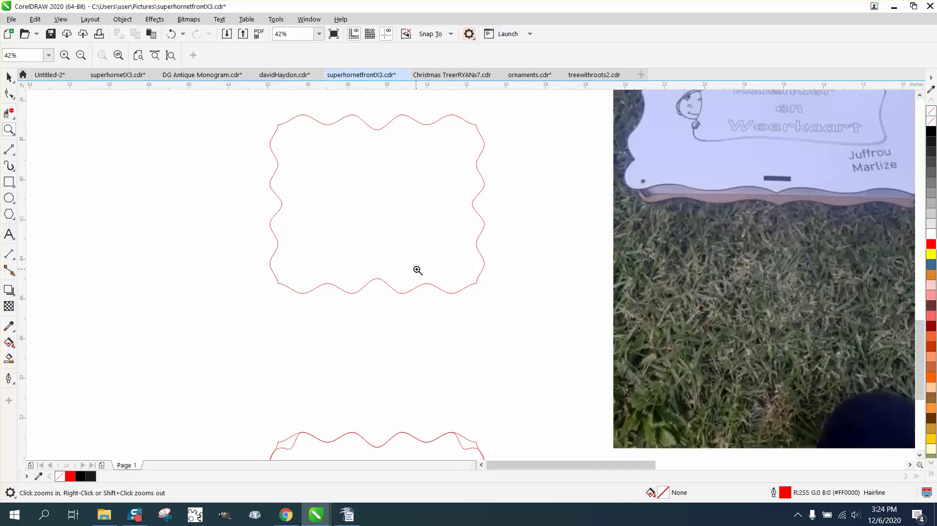
{"action": "scroll", "coordinate": [395, 257], "scroll_direction": "down", "scroll_amount": 2}
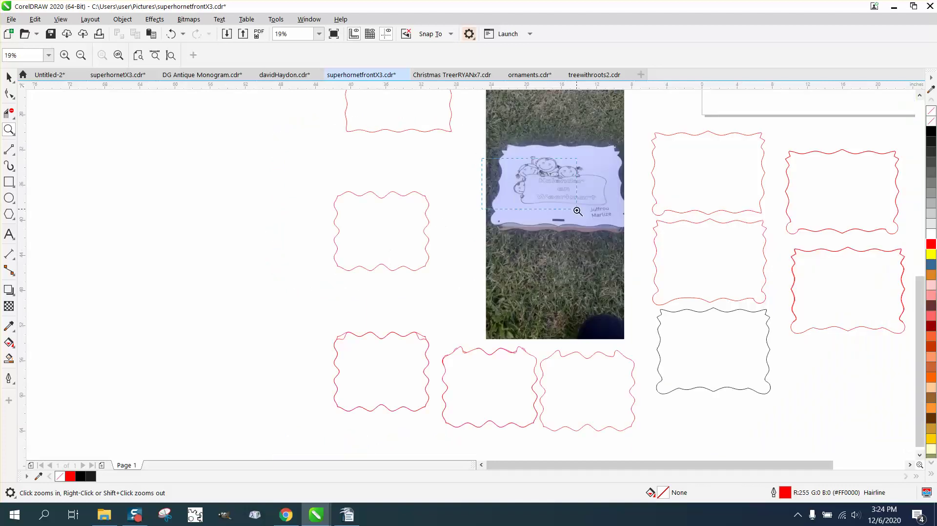
{"action": "scroll", "coordinate": [595, 233], "scroll_direction": "up", "scroll_amount": 4}
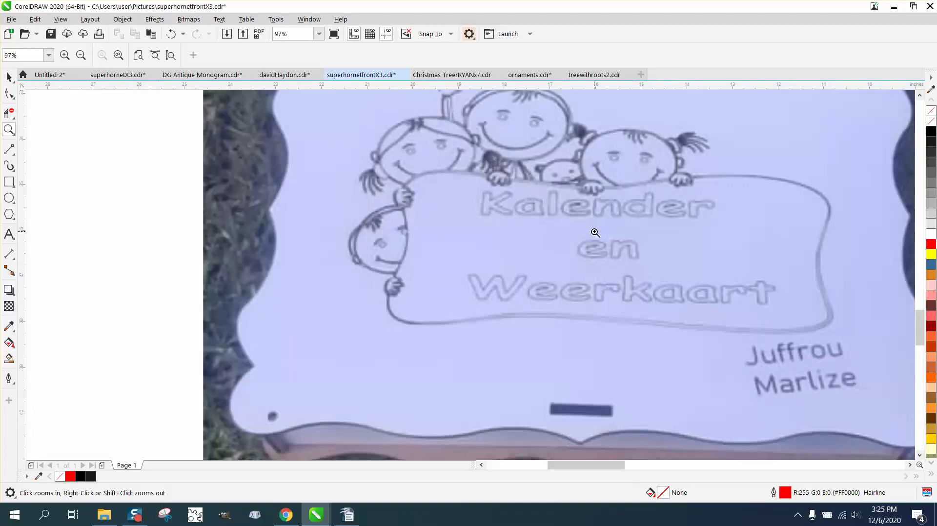